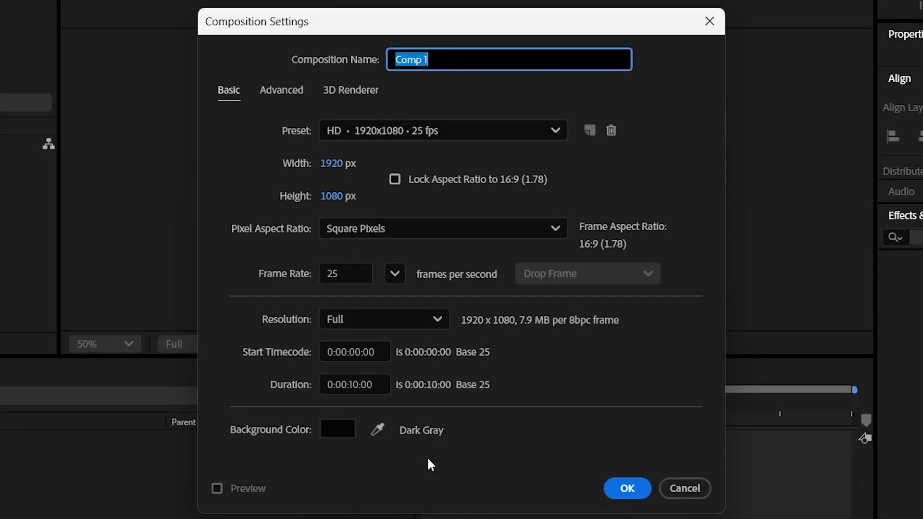
Create a 1920x1080, 25 fps, 10-second composition and draw a large rounded rectangle covering most of the frame.
{"action": "left_click", "coordinate": [628, 489]}
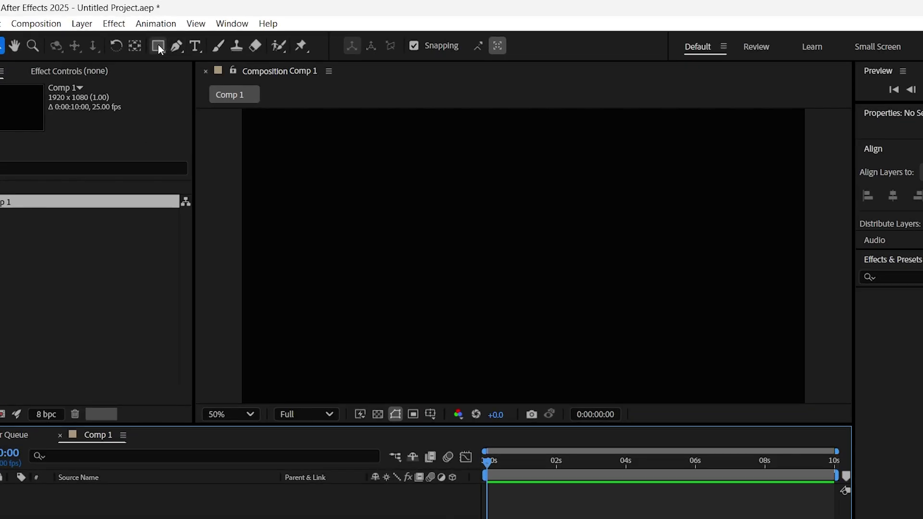
{"action": "left_click_drag", "start_coordinate": [158, 44], "coordinate": [195, 59]}
{"action": "left_click_drag", "start_coordinate": [284, 131], "coordinate": [785, 377]}
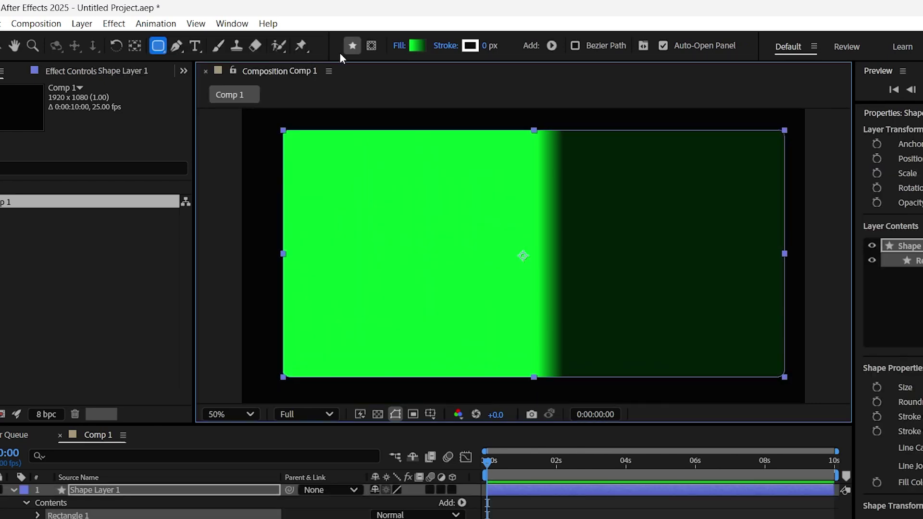
Change the rounded rectangle's fill to a solid color at 100% opacity and pick dark gray.
{"action": "left_click", "coordinate": [400, 45]}
{"action": "left_click", "coordinate": [468, 268]}
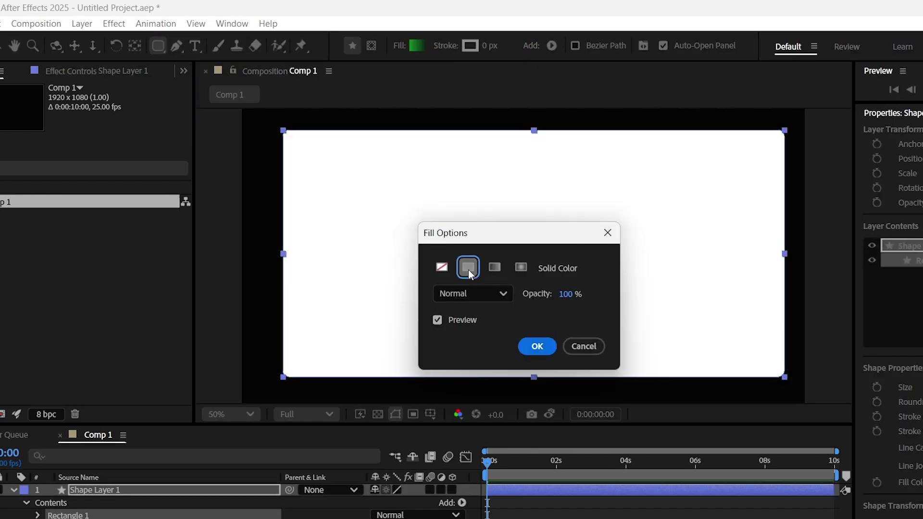
{"action": "left_click", "coordinate": [546, 351]}
{"action": "left_click", "coordinate": [418, 45]}
{"action": "left_click_drag", "start_coordinate": [346, 283], "coordinate": [326, 324]}
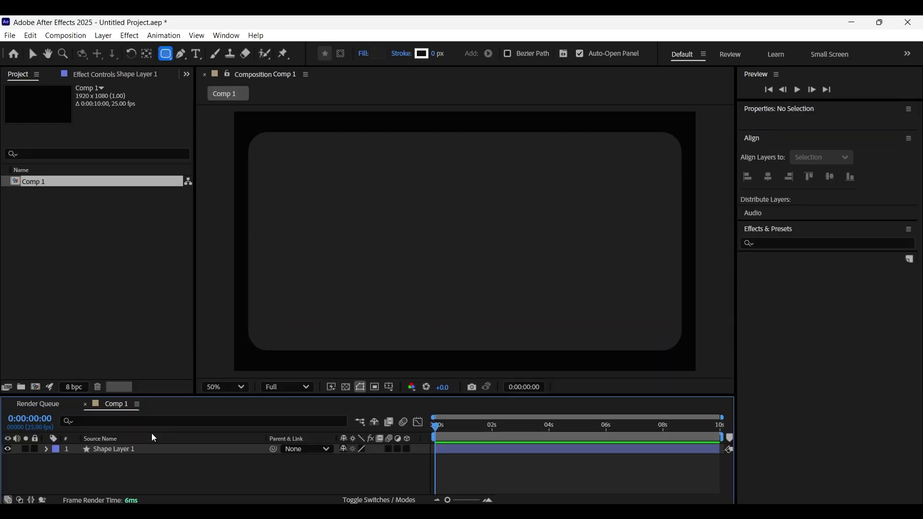
Lower the opacity of the rounded rectangle layer to darken it slightly, and deselect the layer.
{"action": "left_click", "coordinate": [156, 448]}
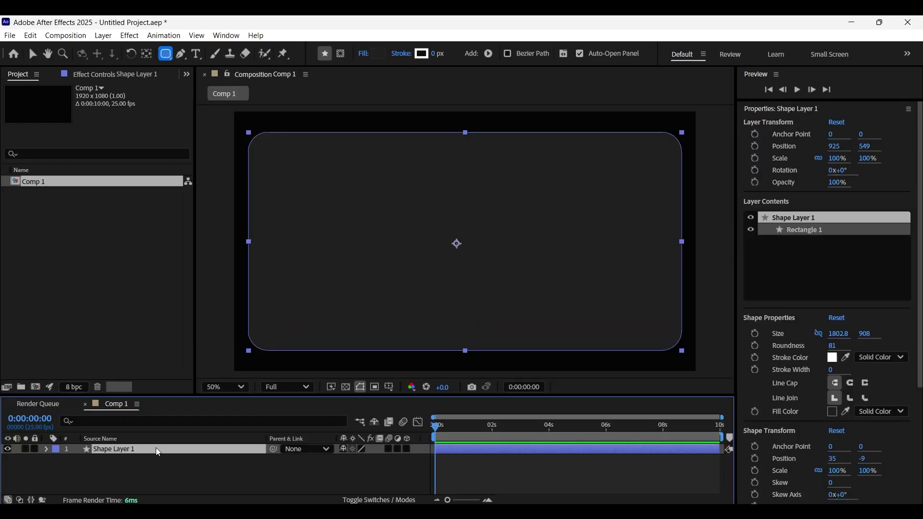
{"action": "key", "text": "t"}
{"action": "left_click_drag", "start_coordinate": [348, 460], "coordinate": [332, 460]}
{"action": "left_click", "coordinate": [310, 476]}
{"action": "key", "text": "F2"}
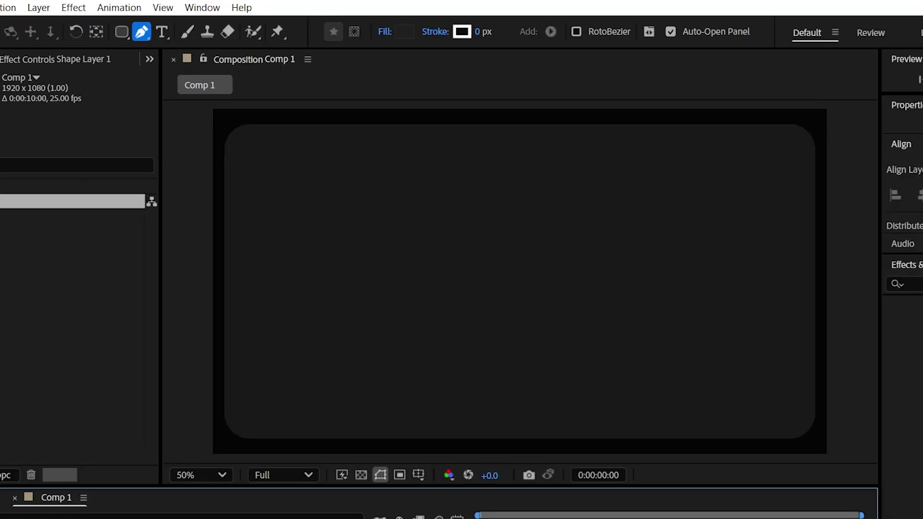
Draw a straight vertical line with the Pen tool near the left side of the rounded rectangle.
{"action": "left_click", "coordinate": [273, 135]}
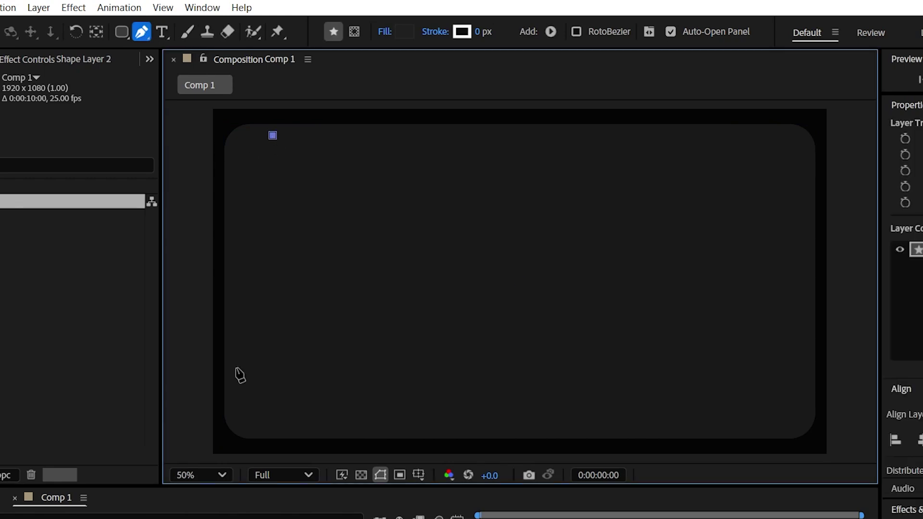
{"action": "left_click", "coordinate": [272, 428]}
{"action": "left_click_drag", "start_coordinate": [273, 427], "coordinate": [272, 419]}
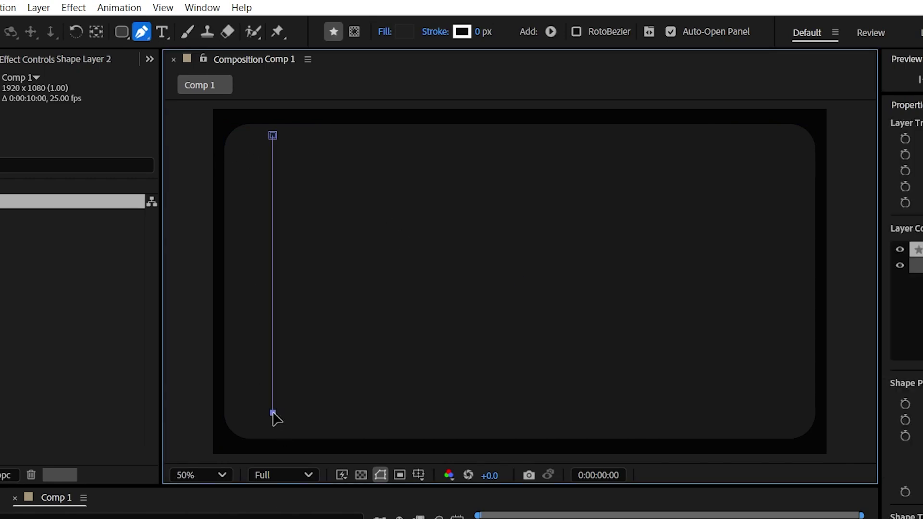
Set the vertical line's fill to None and its stroke width to 6 px.
{"action": "left_click", "coordinate": [386, 32]}
{"action": "left_click", "coordinate": [431, 273]}
{"action": "key", "text": "Return"}
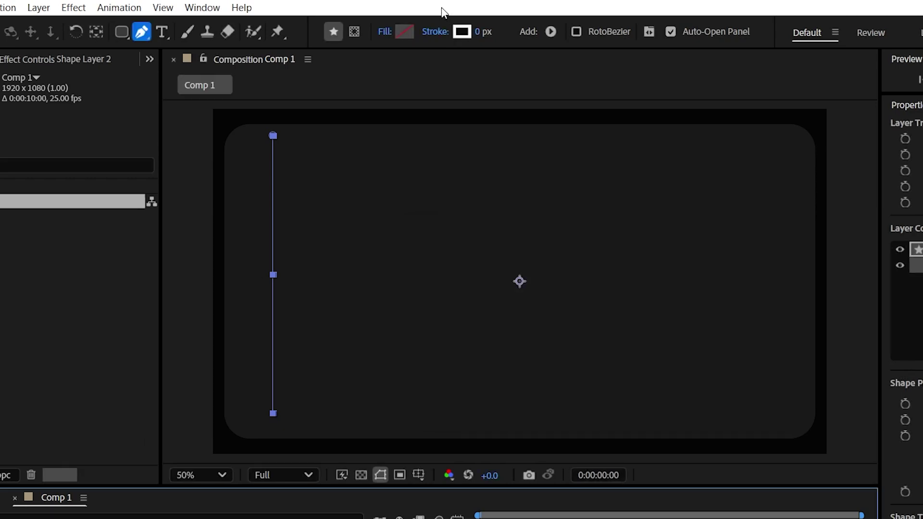
{"action": "left_click_drag", "start_coordinate": [479, 32], "coordinate": [492, 36]}
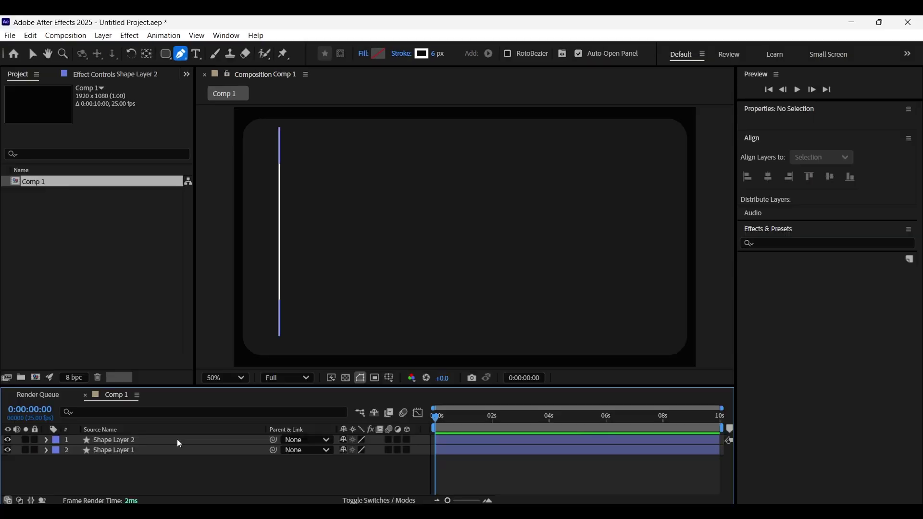
Duplicate the vertical line layer and move the copy's upper point to form a horizontal axis starting from the line's lower end.
{"action": "left_click", "coordinate": [178, 441]}
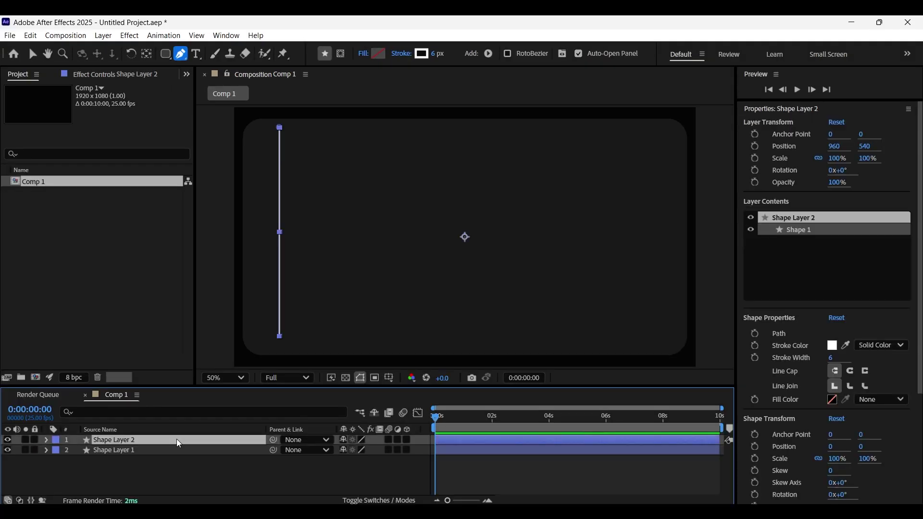
{"action": "key", "text": "ctrl+d"}
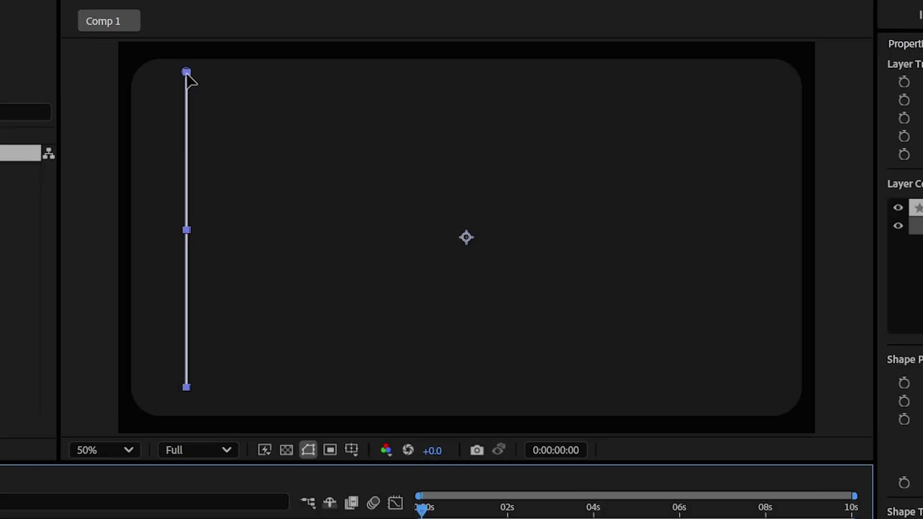
{"action": "left_click_drag", "start_coordinate": [187, 73], "coordinate": [743, 386]}
{"action": "key", "text": "F2"}
Show the rulers and place one guide along the horizontal axis and vertical guides every 200 px from 400 to 1600.
{"action": "key", "text": "ctrl+r"}
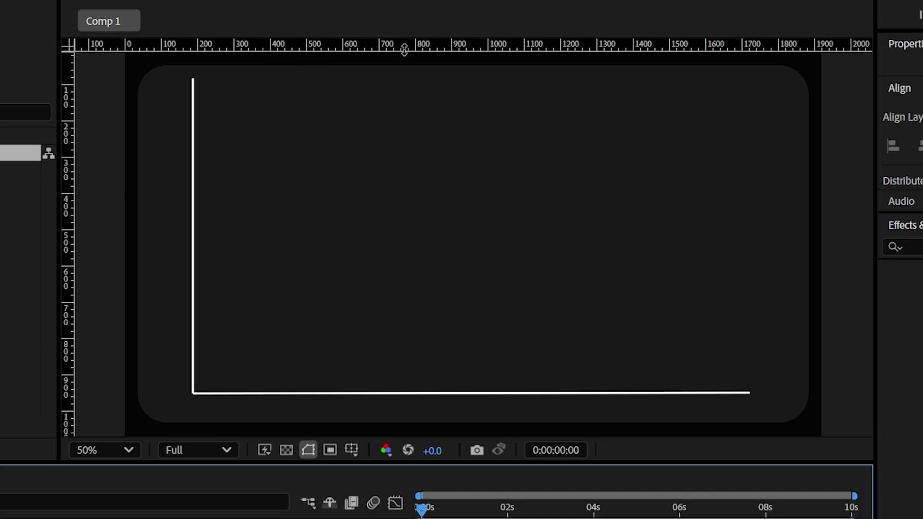
{"action": "left_click_drag", "start_coordinate": [404, 50], "coordinate": [466, 396]}
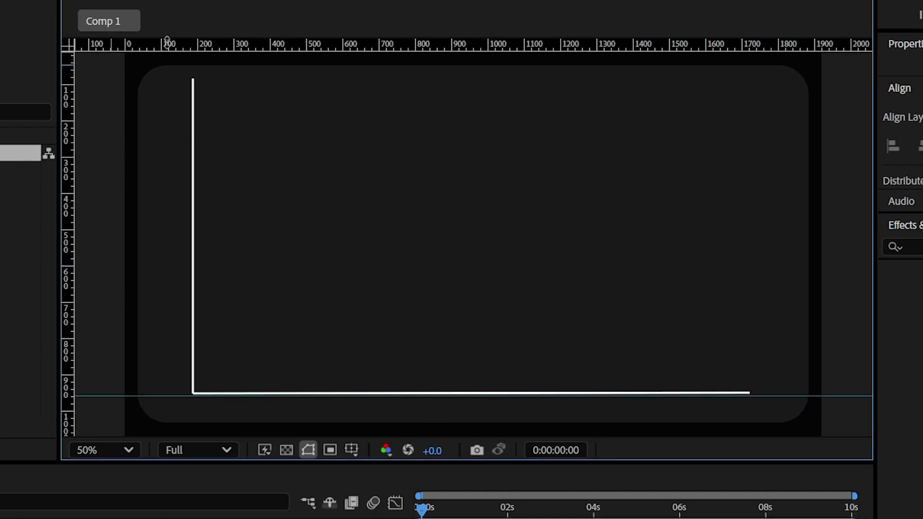
{"action": "left_click_drag", "start_coordinate": [70, 142], "coordinate": [271, 66]}
{"action": "left_click_drag", "start_coordinate": [70, 125], "coordinate": [343, 140]}
{"action": "left_click_drag", "start_coordinate": [70, 187], "coordinate": [414, 192]}
{"action": "left_click_drag", "start_coordinate": [70, 245], "coordinate": [490, 231]}
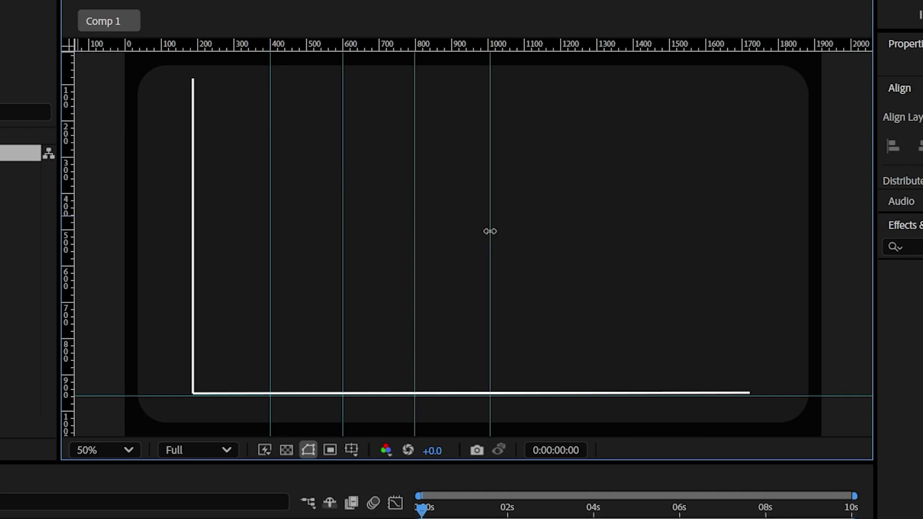
{"action": "left_click_drag", "start_coordinate": [70, 270], "coordinate": [561, 284]}
{"action": "left_click_drag", "start_coordinate": [71, 269], "coordinate": [634, 270]}
{"action": "left_click_drag", "start_coordinate": [70, 240], "coordinate": [707, 240]}
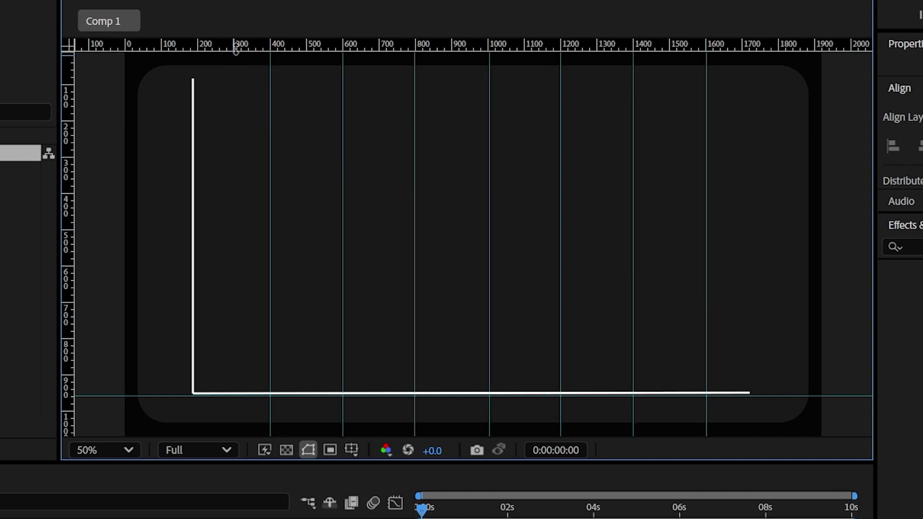
Add evenly spaced horizontal guides above the horizontal axis, about 150 px apart.
{"action": "left_click_drag", "start_coordinate": [236, 48], "coordinate": [260, 338]}
{"action": "left_click_drag", "start_coordinate": [259, 46], "coordinate": [285, 226]}
{"action": "left_click_drag", "start_coordinate": [284, 46], "coordinate": [285, 171]}
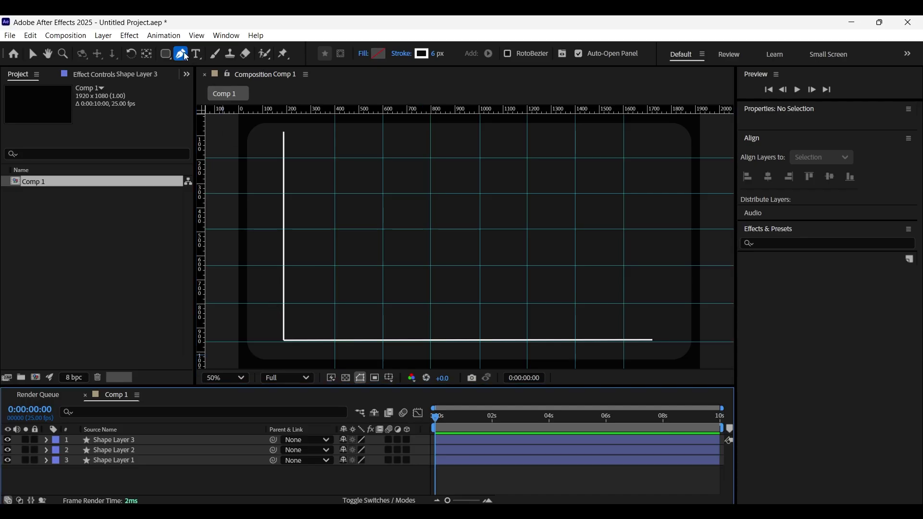
Draw a short horizontal tick across the vertical axis and align it with the first guide above the horizontal axis.
{"action": "left_click_drag", "start_coordinate": [276, 297], "coordinate": [290, 297]}
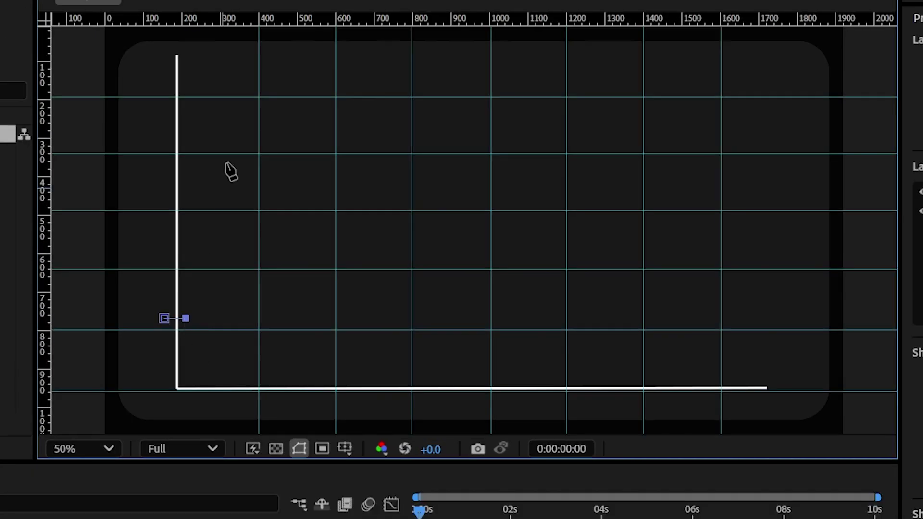
{"action": "key", "text": "shift+Down"}
{"action": "key", "text": "shift+Down"}
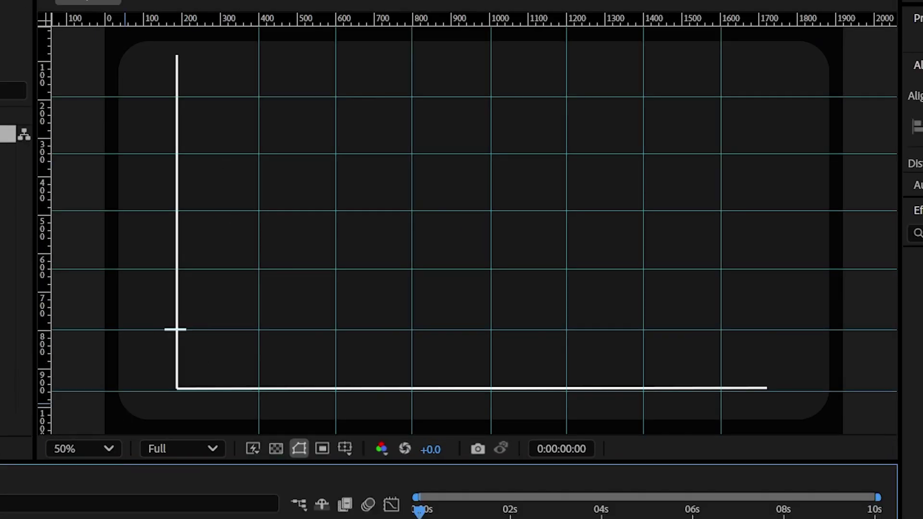
Duplicate the tick four times and align each copy with the next horizontal guide up the vertical axis.
{"action": "key", "text": "ctrl+d"}
{"action": "key", "text": "shift+Up"}
{"action": "key", "text": "shift+Up"}
{"action": "key", "text": "shift+Up"}
{"action": "key", "text": "shift+Up"}
{"action": "key", "text": "shift+Up"}
{"action": "key", "text": "shift+Up"}
{"action": "key", "text": "shift+Up"}
{"action": "key", "text": "shift+Up"}
{"action": "key", "text": "ctrl+d"}
{"action": "key", "text": "shift+Up"}
{"action": "key", "text": "shift+Up"}
{"action": "key", "text": "shift+Up"}
{"action": "key", "text": "shift+Up"}
{"action": "key", "text": "shift+Up"}
{"action": "key", "text": "shift+Up"}
{"action": "key", "text": "shift+Up"}
{"action": "key", "text": "shift+Up"}
{"action": "key", "text": "shift+Up"}
{"action": "key", "text": "shift+Up"}
{"action": "key", "text": "shift+Up"}
{"action": "key", "text": "shift+Up"}
{"action": "key", "text": "ctrl+d"}
{"action": "key", "text": "shift+Up"}
{"action": "key", "text": "shift+Up"}
{"action": "key", "text": "shift+Up"}
{"action": "key", "text": "shift+Up"}
{"action": "key", "text": "shift+Up"}
{"action": "key", "text": "shift+Up"}
{"action": "key", "text": "shift+Up"}
{"action": "key", "text": "shift+Up"}
{"action": "key", "text": "shift+Up"}
{"action": "key", "text": "shift+Up"}
{"action": "key", "text": "shift+Up"}
{"action": "key", "text": "shift+Up"}
{"action": "key", "text": "shift+Up"}
{"action": "key", "text": "shift+Up"}
{"action": "key", "text": "shift+Up"}
{"action": "key", "text": "ctrl+d"}
{"action": "key", "text": "shift+Up"}
{"action": "key", "text": "shift+Up"}
{"action": "key", "text": "shift+Up"}
{"action": "key", "text": "shift+Up"}
{"action": "key", "text": "shift+Up"}
{"action": "key", "text": "shift+Up"}
{"action": "key", "text": "shift+Up"}
{"action": "key", "text": "shift+Up"}
{"action": "key", "text": "shift+Up"}
{"action": "key", "text": "shift+Up"}
{"action": "key", "text": "shift+Up"}
{"action": "key", "text": "shift+Up"}
{"action": "key", "text": "shift+Up"}
{"action": "key", "text": "shift+Up"}
{"action": "key", "text": "shift+Up"}
Duplicate a tick, turn it upright, and place it on the horizontal axis at the 400 px guide.
{"action": "key", "text": "ctrl+d"}
{"action": "key", "text": "shift+Down"}
{"action": "key", "text": "shift+Down"}
{"action": "key", "text": "shift+Down"}
{"action": "key", "text": "shift+Down"}
{"action": "key", "text": "shift+Down"}
{"action": "key", "text": "shift+Down"}
{"action": "key", "text": "shift+Down"}
{"action": "key", "text": "shift+Down"}
{"action": "key", "text": "shift+Down"}
{"action": "key", "text": "shift+Down"}
{"action": "key", "text": "shift+Down"}
{"action": "key", "text": "shift+Down"}
{"action": "key", "text": "shift+Down"}
{"action": "key", "text": "shift+Down"}
{"action": "key", "text": "shift+Down"}
{"action": "key", "text": "shift+Down"}
{"action": "key", "text": "shift+Down"}
{"action": "key", "text": "shift+Down"}
{"action": "key", "text": "shift+Down"}
{"action": "key", "text": "shift+Down"}
{"action": "key", "text": "shift+Right"}
{"action": "key", "text": "shift+Right"}
{"action": "key", "text": "shift+Right"}
{"action": "key", "text": "shift+Right"}
{"action": "key", "text": "shift+Right"}
{"action": "key", "text": "shift+Right"}
{"action": "key", "text": "shift+Right"}
{"action": "key", "text": "shift+Right"}
{"action": "key", "text": "shift+Right"}
{"action": "key", "text": "shift+Right"}
{"action": "key", "text": "shift+Right"}
{"action": "key", "text": "shift+Right"}
{"action": "key", "text": "shift+Right"}
{"action": "key", "text": "shift+Right"}
{"action": "key", "text": "shift+Right"}
{"action": "key", "text": "shift+Right"}
{"action": "key", "text": "shift+Right"}
{"action": "key", "text": "shift+Right"}
{"action": "key", "text": "shift+Right"}
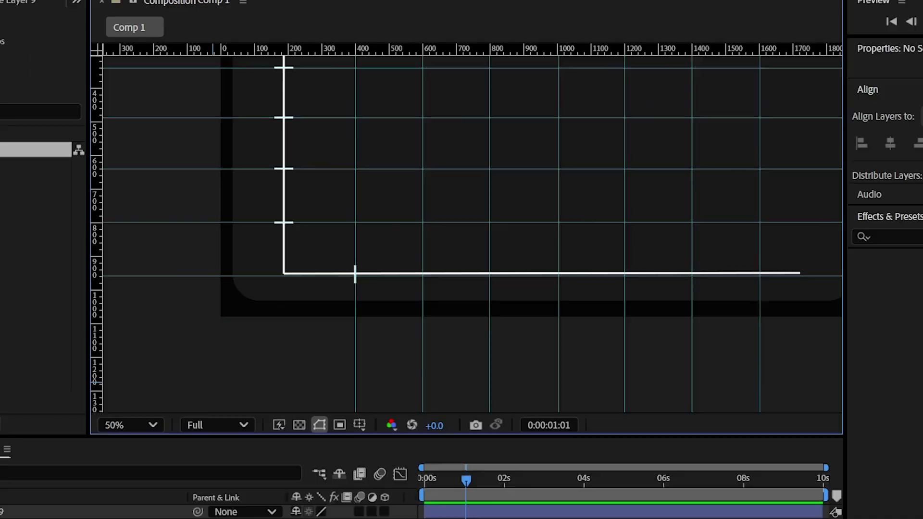
Duplicate the upright tick and move the copy along the horizontal axis to the 600 px guide.
{"action": "left_click", "coordinate": [170, 443]}
{"action": "key", "text": "ctrl+d"}
{"action": "key", "text": "shift+Right"}
{"action": "key", "text": "shift+Right"}
{"action": "key", "text": "shift+Right"}
{"action": "key", "text": "shift+Right"}
{"action": "key", "text": "shift+Right"}
{"action": "key", "text": "shift+Right"}
{"action": "key", "text": "shift+Right"}
{"action": "key", "text": "shift+Right"}
{"action": "key", "text": "shift+Right"}
{"action": "key", "text": "shift+Right"}
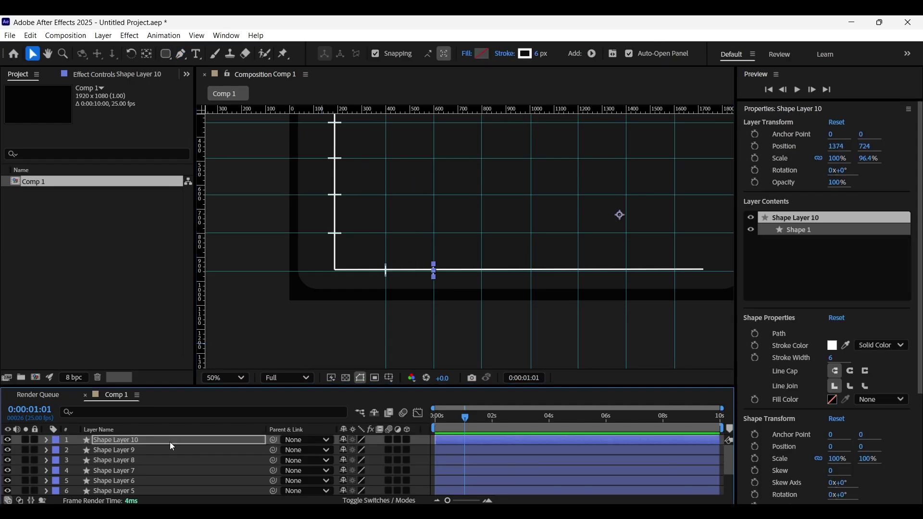
Duplicate the upright tick five times, placing the copies along the horizontal axis at the guides from 800 to 1600 px.
{"action": "key", "text": "ctrl+d"}
{"action": "key", "text": "shift+Right"}
{"action": "key", "text": "shift+Right"}
{"action": "key", "text": "shift+Right"}
{"action": "key", "text": "shift+Right"}
{"action": "key", "text": "shift+Right"}
{"action": "key", "text": "shift+Right"}
{"action": "key", "text": "shift+Right"}
{"action": "key", "text": "shift+Right"}
{"action": "key", "text": "shift+Right"}
{"action": "key", "text": "shift+Right"}
{"action": "key", "text": "ctrl+d"}
{"action": "key", "text": "shift+Right"}
{"action": "key", "text": "shift+Right"}
{"action": "key", "text": "shift+Right"}
{"action": "key", "text": "shift+Right"}
{"action": "key", "text": "shift+Right"}
{"action": "key", "text": "shift+Right"}
{"action": "key", "text": "shift+Right"}
{"action": "key", "text": "shift+Right"}
{"action": "key", "text": "shift+Right"}
{"action": "key", "text": "shift+Right"}
{"action": "key", "text": "ctrl+d"}
{"action": "key", "text": "shift+Right"}
{"action": "key", "text": "shift+Right"}
{"action": "key", "text": "shift+Right"}
{"action": "key", "text": "shift+Right"}
{"action": "key", "text": "shift+Right"}
{"action": "key", "text": "shift+Right"}
{"action": "key", "text": "shift+Right"}
{"action": "key", "text": "shift+Right"}
{"action": "key", "text": "shift+Right"}
{"action": "key", "text": "shift+Right"}
{"action": "key", "text": "shift+Right"}
{"action": "key", "text": "shift+Right"}
{"action": "key", "text": "shift+Right"}
{"action": "key", "text": "shift+Right"}
{"action": "key", "text": "shift+Right"}
{"action": "key", "text": "shift+Right"}
{"action": "key", "text": "shift+Right"}
{"action": "key", "text": "shift+Right"}
{"action": "key", "text": "shift+Right"}
{"action": "key", "text": "shift+Right"}
{"action": "key", "text": "ctrl+d"}
{"action": "key", "text": "shift+Right"}
{"action": "key", "text": "shift+Right"}
{"action": "key", "text": "shift+Right"}
{"action": "key", "text": "shift+Right"}
{"action": "key", "text": "shift+Right"}
{"action": "key", "text": "shift+Right"}
{"action": "key", "text": "shift+Right"}
{"action": "key", "text": "shift+Right"}
{"action": "key", "text": "shift+Right"}
{"action": "key", "text": "shift+Right"}
{"action": "key", "text": "shift+Right"}
{"action": "key", "text": "shift+Right"}
{"action": "key", "text": "shift+Right"}
{"action": "key", "text": "shift+Right"}
{"action": "key", "text": "shift+Right"}
{"action": "key", "text": "shift+Right"}
{"action": "key", "text": "shift+Right"}
{"action": "key", "text": "shift+Right"}
{"action": "key", "text": "shift+Right"}
{"action": "key", "text": "shift+Right"}
{"action": "key", "text": "ctrl+d"}
{"action": "key", "text": "shift+Right"}
{"action": "key", "text": "shift+Right"}
{"action": "key", "text": "shift+Right"}
{"action": "key", "text": "shift+Right"}
{"action": "key", "text": "shift+Right"}
{"action": "key", "text": "shift+Right"}
{"action": "key", "text": "shift+Right"}
{"action": "key", "text": "shift+Right"}
{"action": "key", "text": "shift+Right"}
{"action": "key", "text": "shift+Right"}
{"action": "key", "text": "shift+Right"}
{"action": "key", "text": "shift+Right"}
{"action": "key", "text": "shift+Right"}
{"action": "key", "text": "shift+Right"}
{"action": "key", "text": "shift+Right"}
{"action": "key", "text": "shift+Right"}
{"action": "key", "text": "shift+Right"}
{"action": "key", "text": "shift+Right"}
{"action": "key", "text": "shift+Right"}
{"action": "key", "text": "shift+Right"}
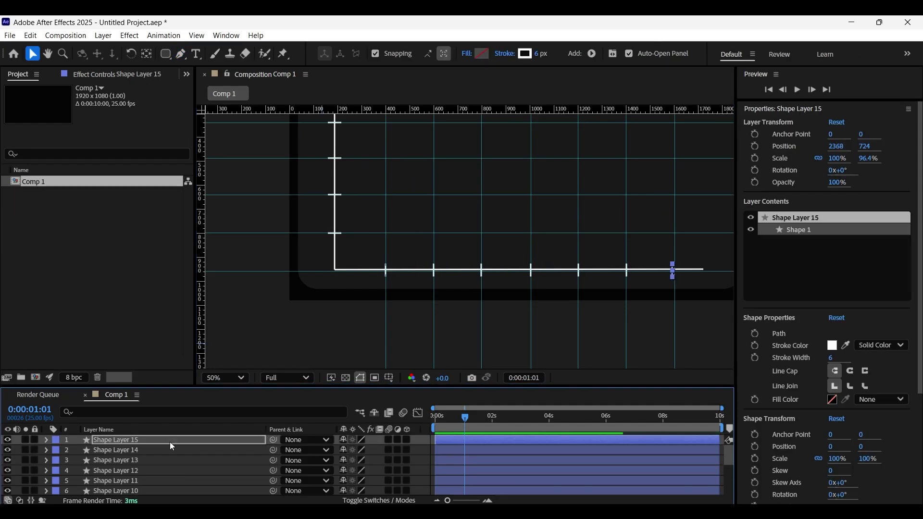
Pre-compose all the tick layers as Pre-comp 1 with all attributes moved into it, and hide the guides.
{"action": "scroll", "coordinate": [150, 442], "scroll_direction": "down", "scroll_amount": 3}
{"action": "left_click", "coordinate": [128, 459]}
{"action": "scroll", "coordinate": [130, 452], "scroll_direction": "up", "scroll_amount": 3}
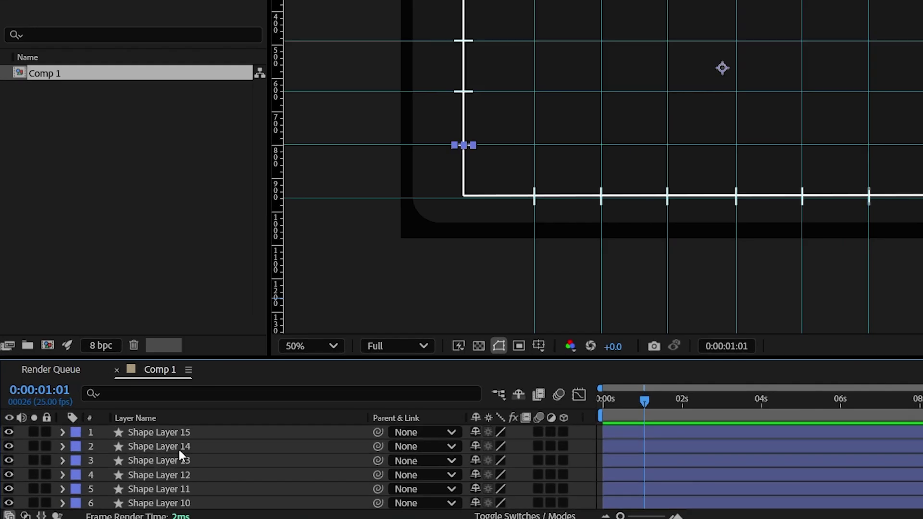
{"action": "left_click", "coordinate": [134, 440], "text": "shift"}
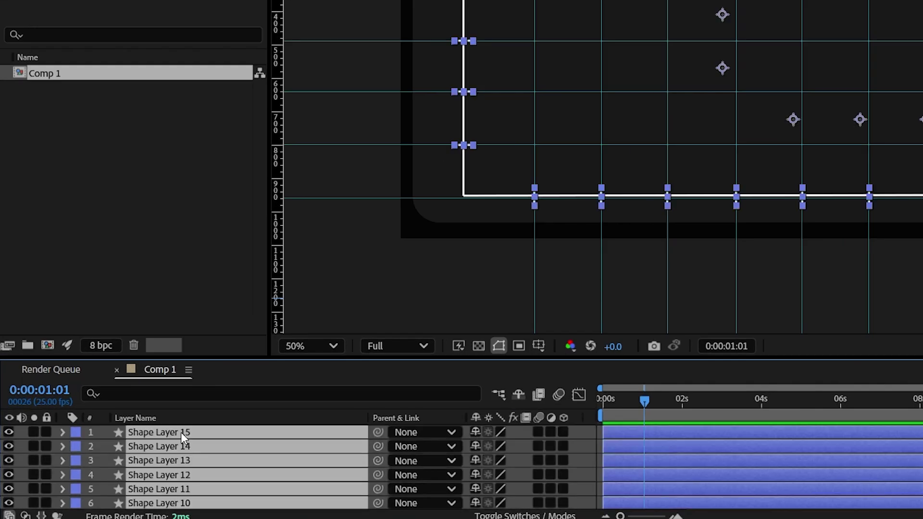
{"action": "right_click", "coordinate": [181, 431]}
{"action": "left_click", "coordinate": [262, 327]}
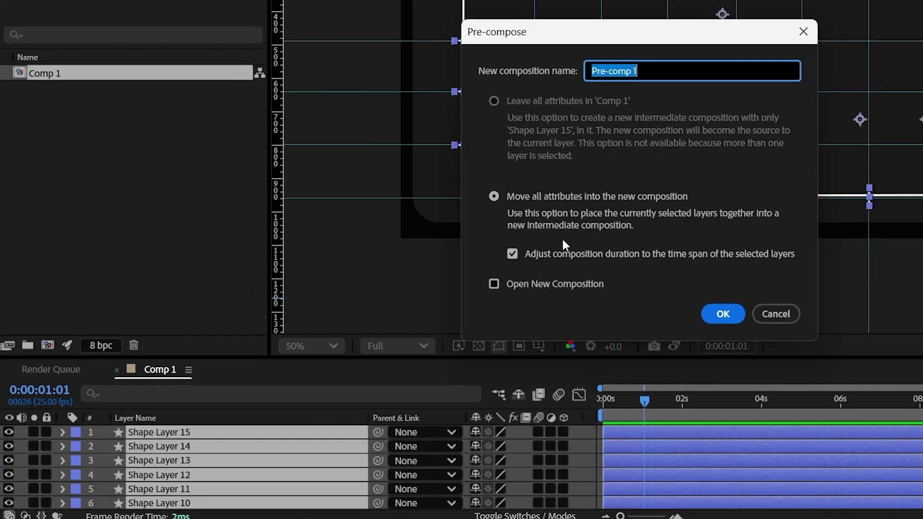
{"action": "left_click", "coordinate": [720, 314]}
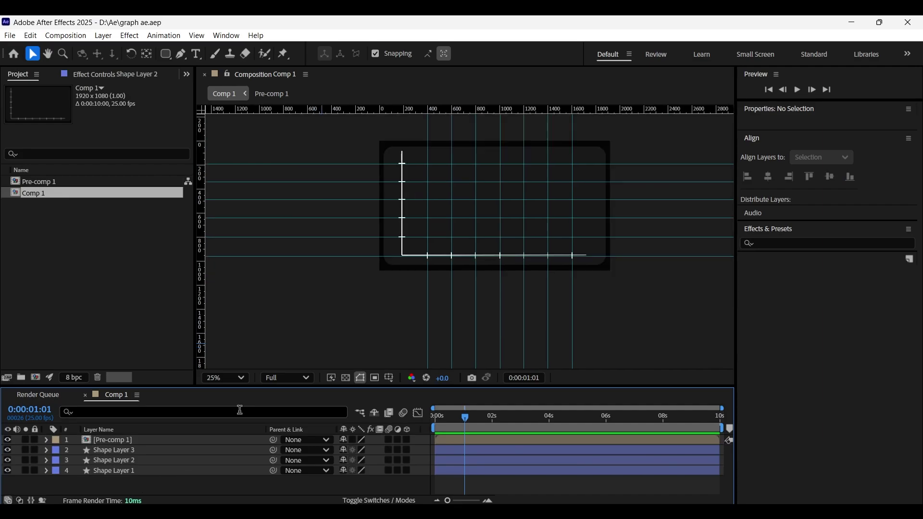
{"action": "left_click", "coordinate": [192, 38]}
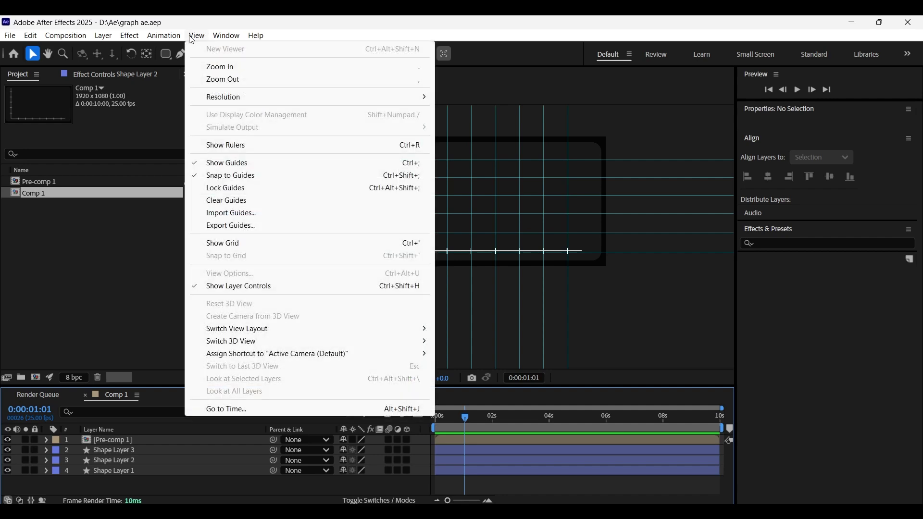
{"action": "left_click", "coordinate": [227, 163]}
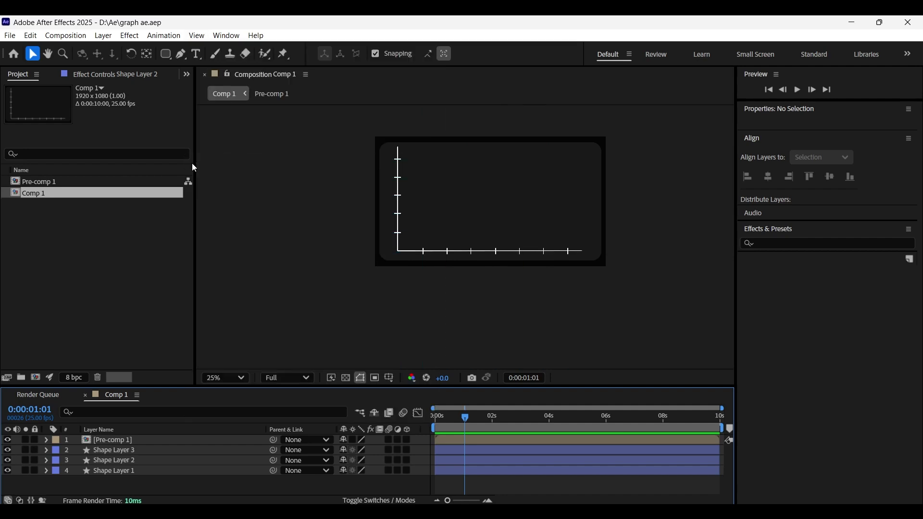
Add a text layer reading Jan and place it below the first tick of the horizontal axis.
{"action": "key", "text": "period"}
{"action": "right_click", "coordinate": [230, 483]}
{"action": "mouse_move", "coordinate": [278, 344]}
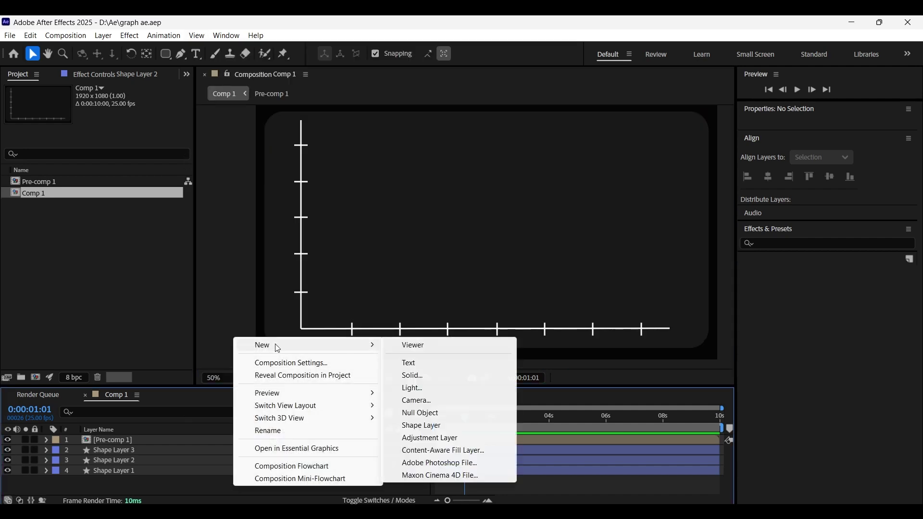
{"action": "left_click", "coordinate": [426, 364]}
{"action": "type", "text": "Jan"}
{"action": "key", "text": "Escape"}
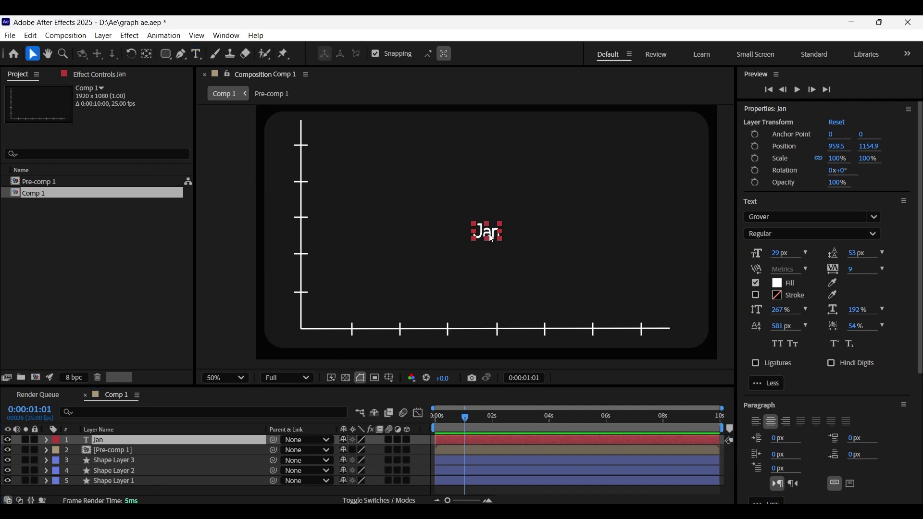
{"action": "left_click_drag", "start_coordinate": [489, 235], "coordinate": [354, 342]}
Set the Jan label's vertical scale to 170% and its font size to 25 px.
{"action": "left_click", "coordinate": [181, 438]}
{"action": "double_click", "coordinate": [180, 439]}
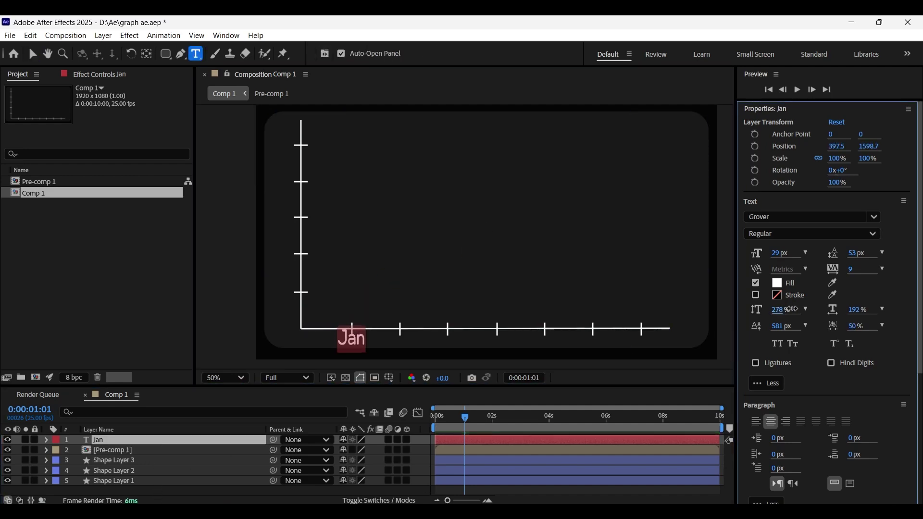
{"action": "left_click_drag", "start_coordinate": [789, 310], "coordinate": [742, 315]}
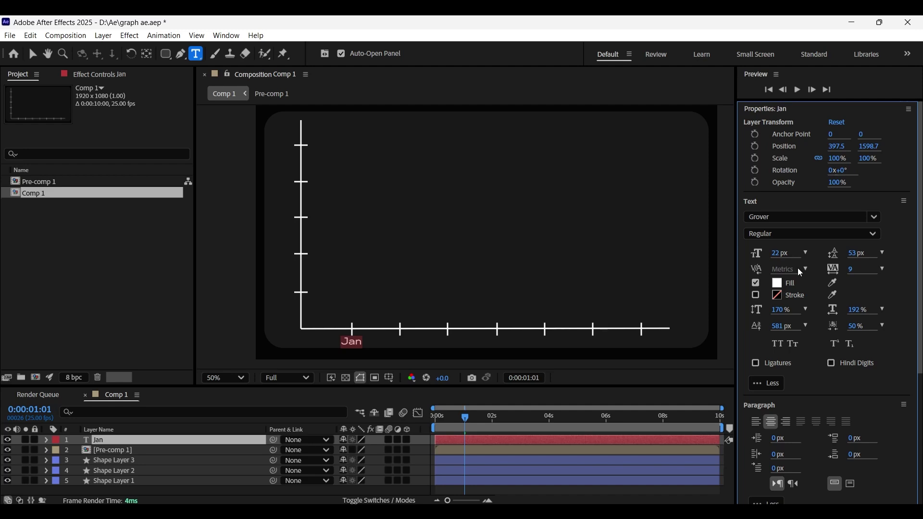
Duplicate the label to mark the horizontal ticks Feb through Jul and the vertical ticks 20k, 40k, 60k, 80k and 100k.
{"action": "key", "text": "ctrl+d"}
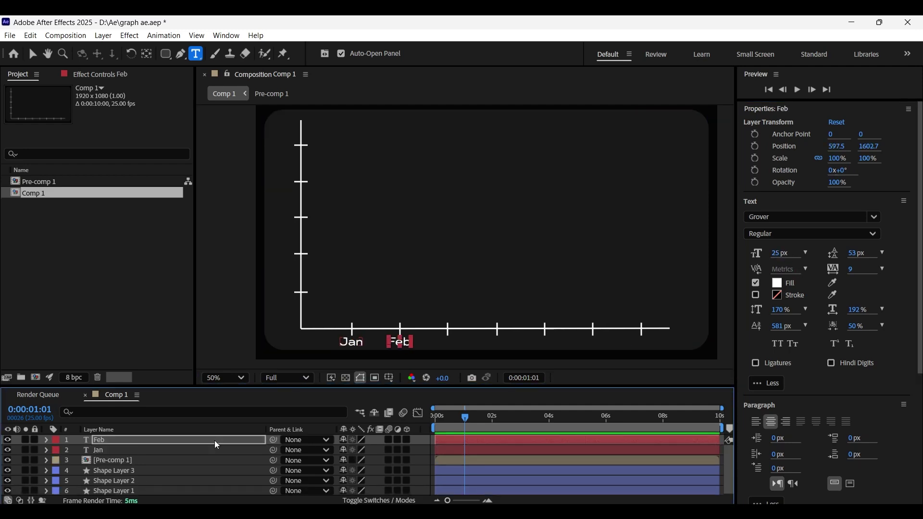
{"action": "key", "text": "ctrl+d"}
{"action": "key", "text": "ctrl+d"}
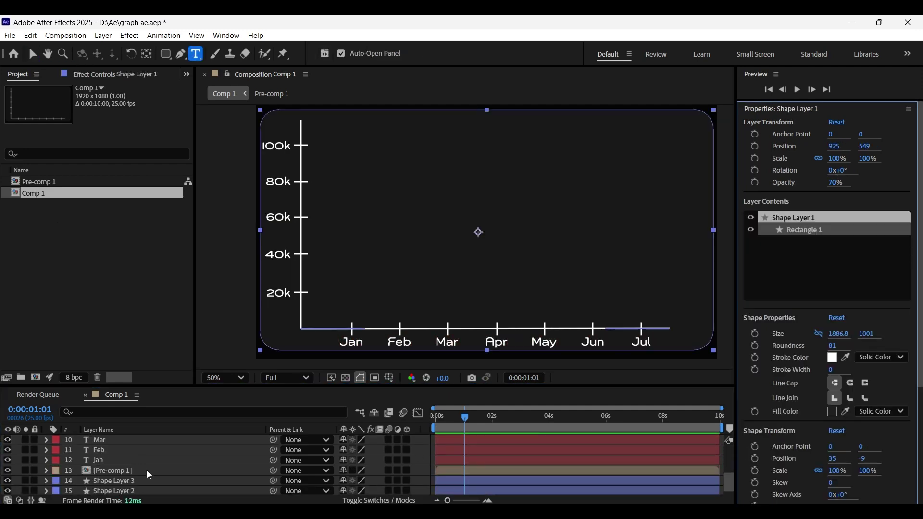
Pre-compose all month and value label layers into a composition named text.
{"action": "left_click", "coordinate": [118, 461]}
{"action": "scroll", "coordinate": [117, 459], "scroll_direction": "up", "scroll_amount": 3}
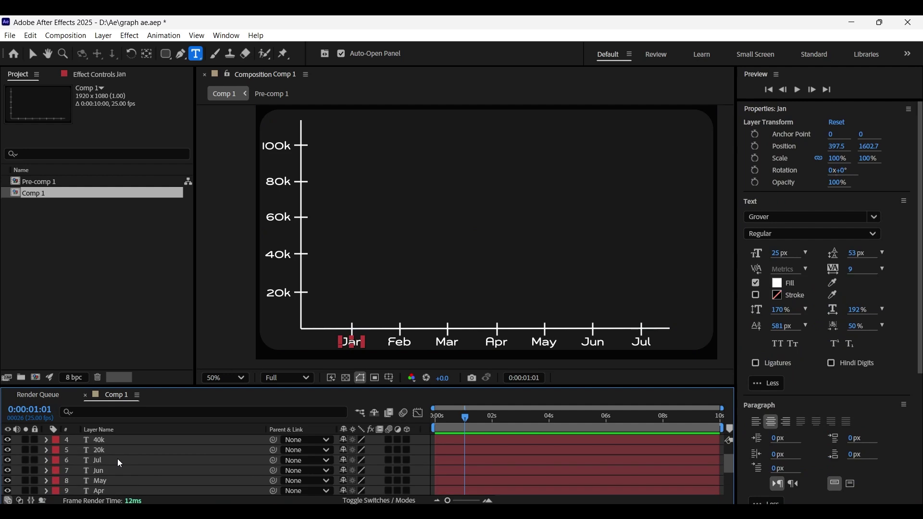
{"action": "left_click", "coordinate": [123, 440], "text": "shift"}
{"action": "right_click", "coordinate": [123, 440]}
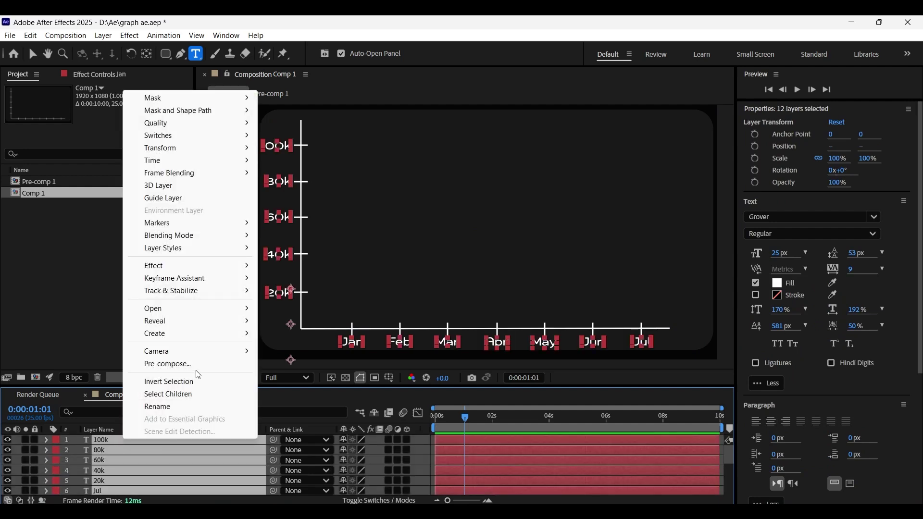
{"action": "left_click", "coordinate": [164, 363]}
{"action": "left_click", "coordinate": [522, 355]}
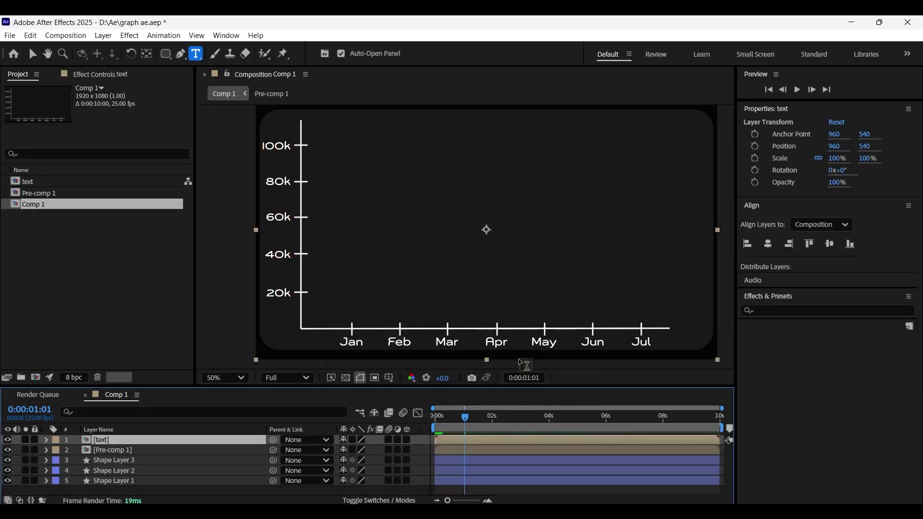
Show the guides and draw the graph line with the Pen tool from the origin through Jan at 40k, with one point per month to Jul.
{"action": "left_click", "coordinate": [197, 36]}
{"action": "left_click", "coordinate": [167, 198]}
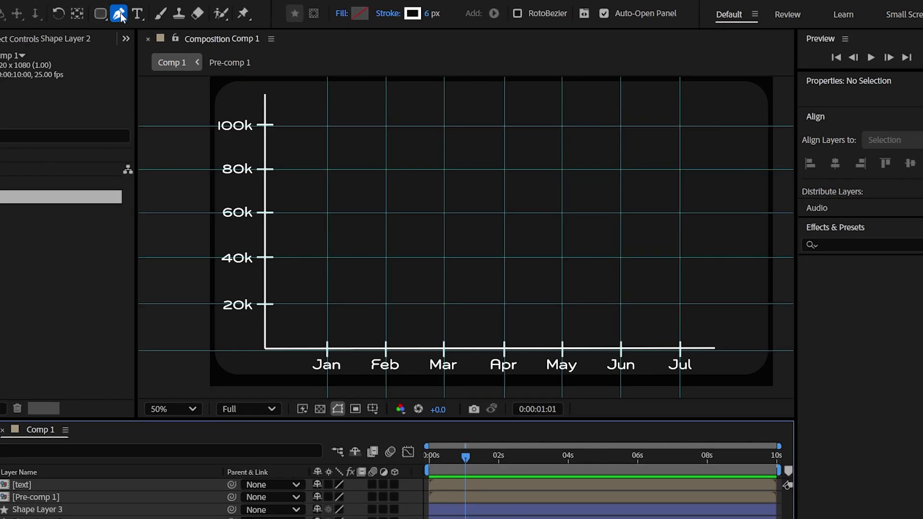
{"action": "left_click", "coordinate": [120, 15]}
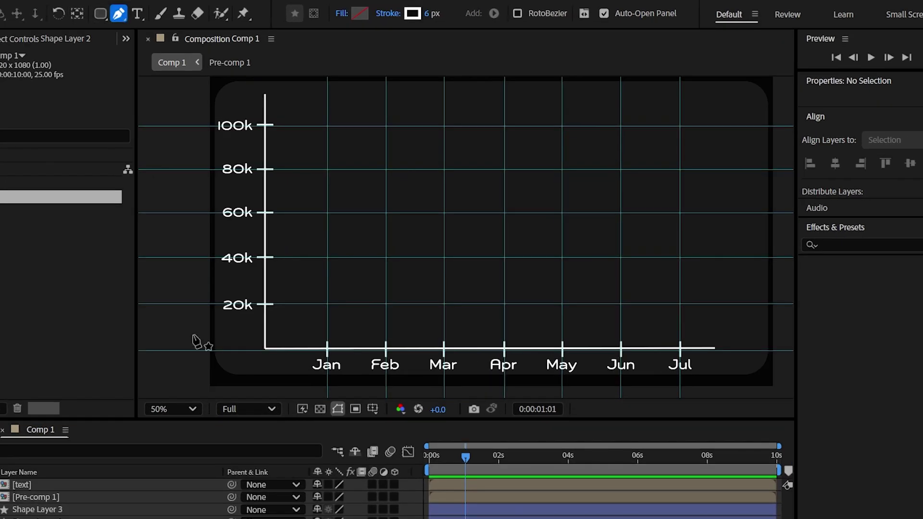
{"action": "left_click", "coordinate": [264, 348]}
{"action": "left_click", "coordinate": [327, 257]}
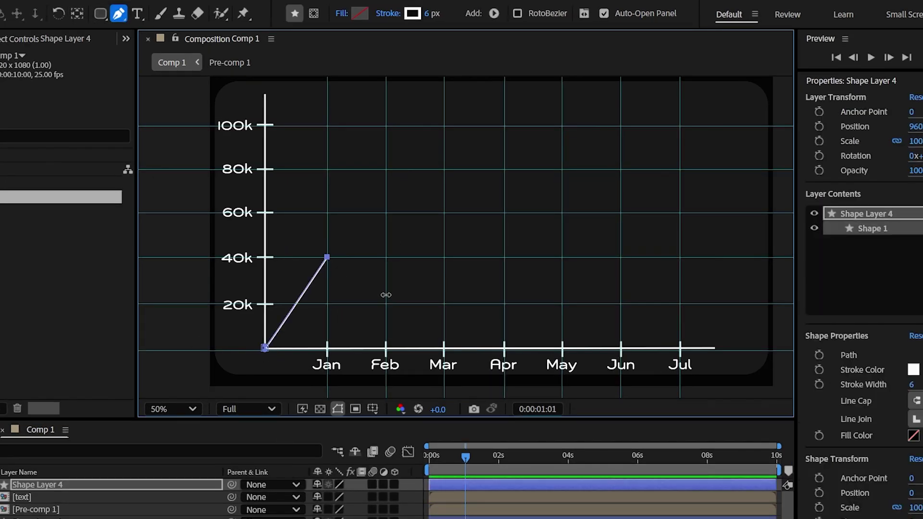
{"action": "left_click", "coordinate": [386, 295]}
{"action": "left_click", "coordinate": [443, 227]}
{"action": "left_click", "coordinate": [504, 192]}
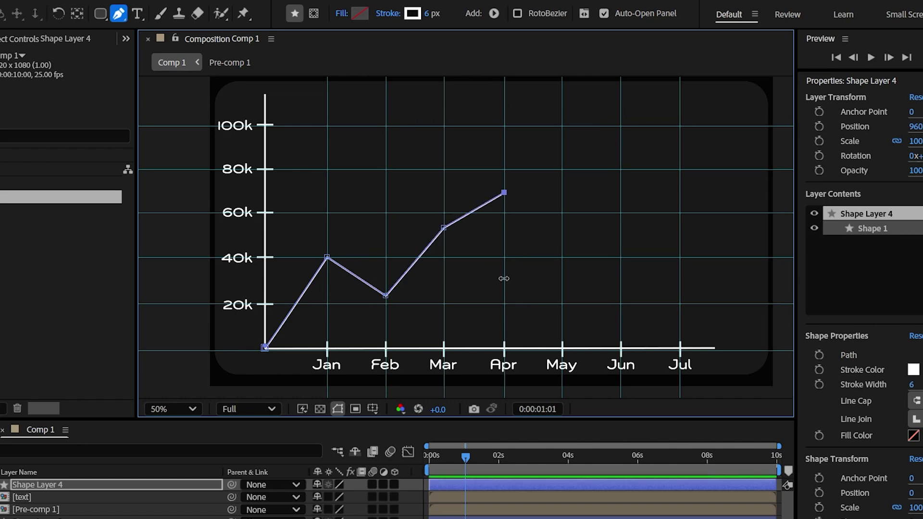
{"action": "left_click", "coordinate": [561, 242]}
{"action": "left_click", "coordinate": [620, 176]}
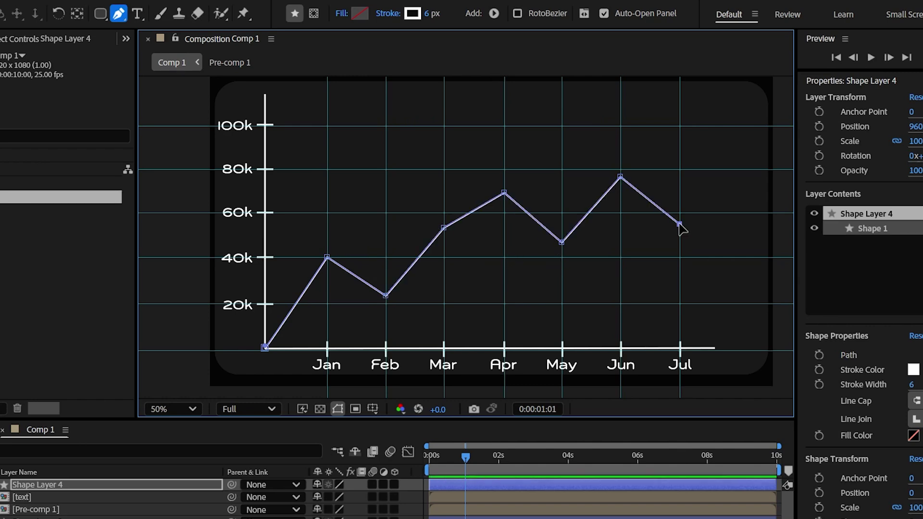
Lower the Jun point to just under 40k, raise Jul to about 90k, and close the shape along the horizontal axis.
{"action": "left_click_drag", "start_coordinate": [620, 177], "coordinate": [621, 264]}
{"action": "mouse_move", "coordinate": [562, 242]}
{"action": "left_mouse_down"}
{"action": "mouse_move", "coordinate": [562, 280]}
{"action": "mouse_move", "coordinate": [562, 244]}
{"action": "left_mouse_up"}
{"action": "left_click", "coordinate": [679, 145]}
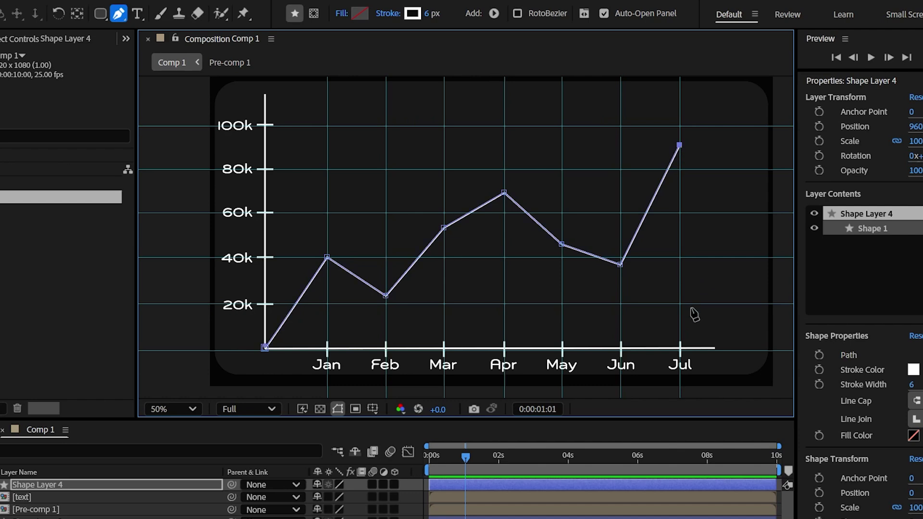
{"action": "left_click", "coordinate": [679, 349]}
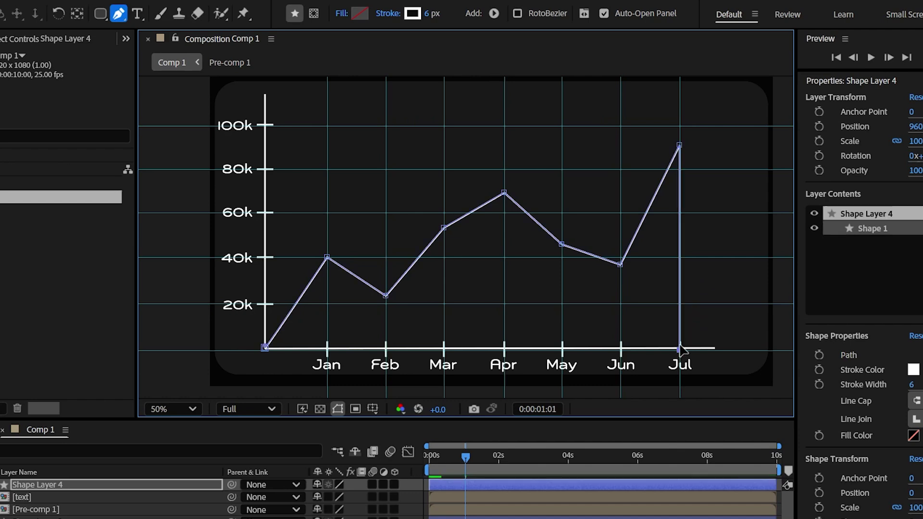
{"action": "left_click", "coordinate": [265, 348]}
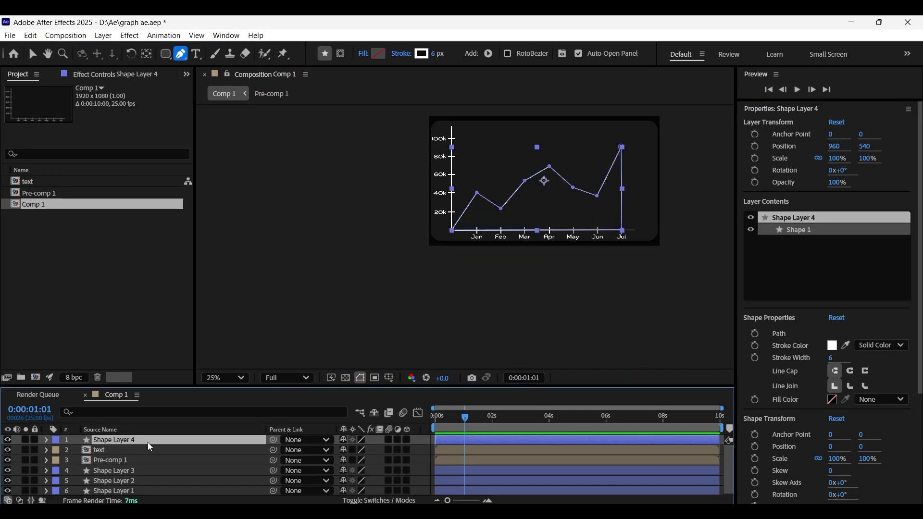
Duplicate the closed graph shape layer.
{"action": "key", "text": "."}
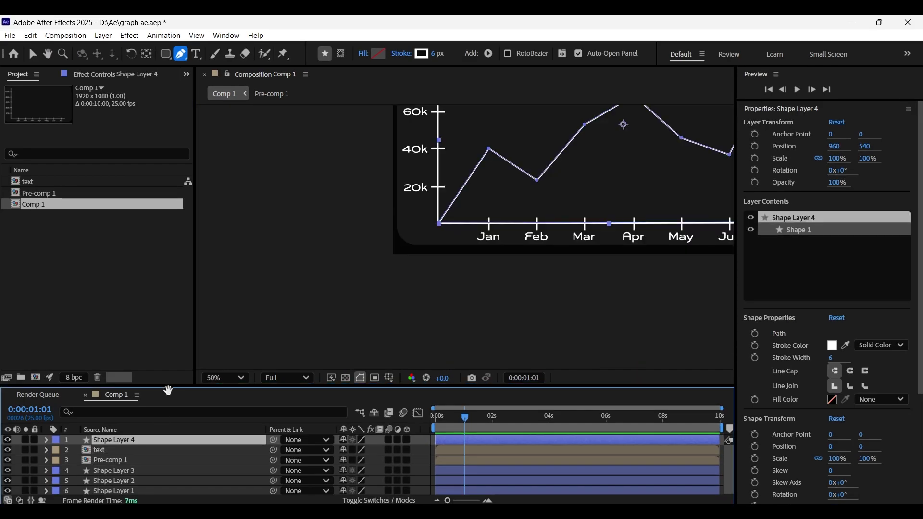
{"action": "left_click_drag", "start_coordinate": [514, 266], "coordinate": [419, 340]}
{"action": "left_click", "coordinate": [143, 439]}
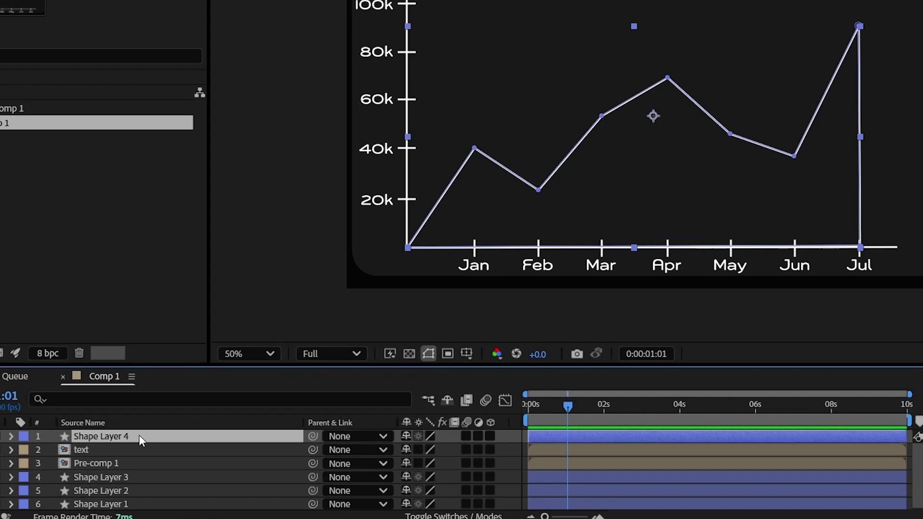
{"action": "key", "text": "ctrl+d"}
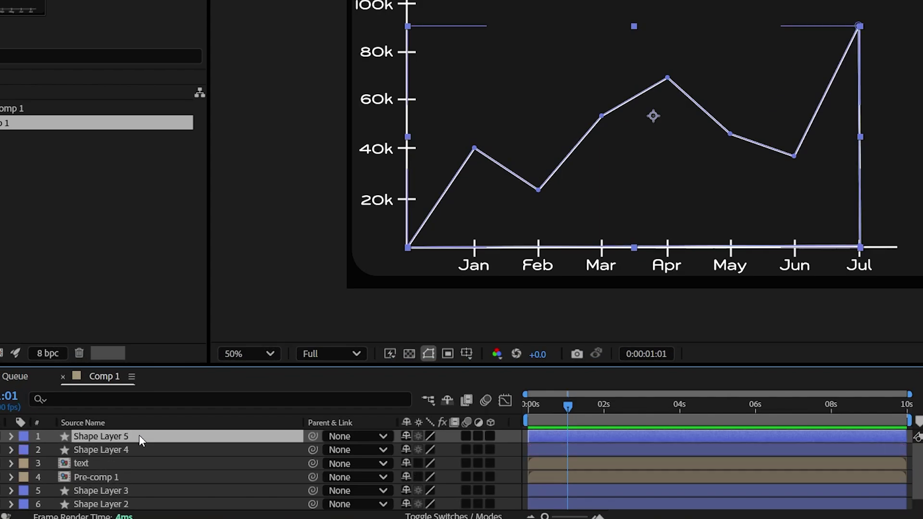
Rename the original graph shape layer gradient and hide the copy above it.
{"action": "left_click", "coordinate": [132, 446]}
{"action": "key", "text": "Return"}
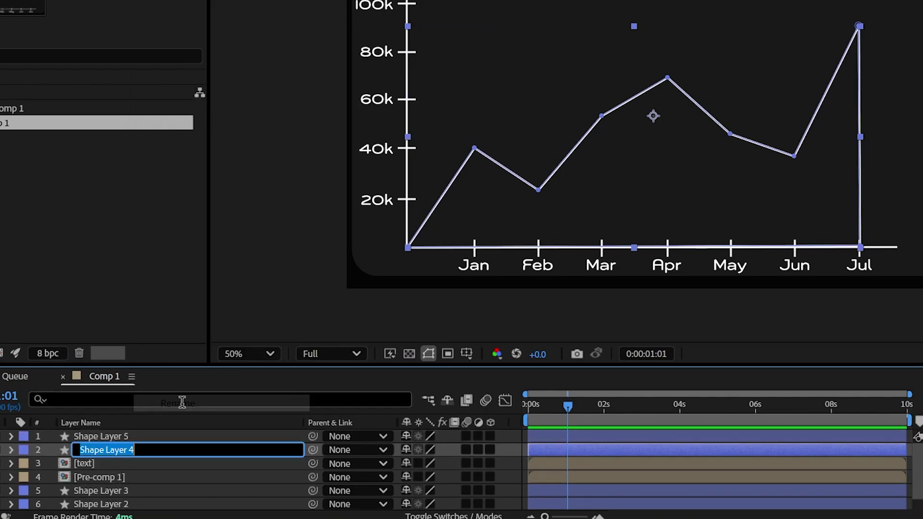
{"action": "type", "text": "gradient"}
{"action": "key", "text": "Return"}
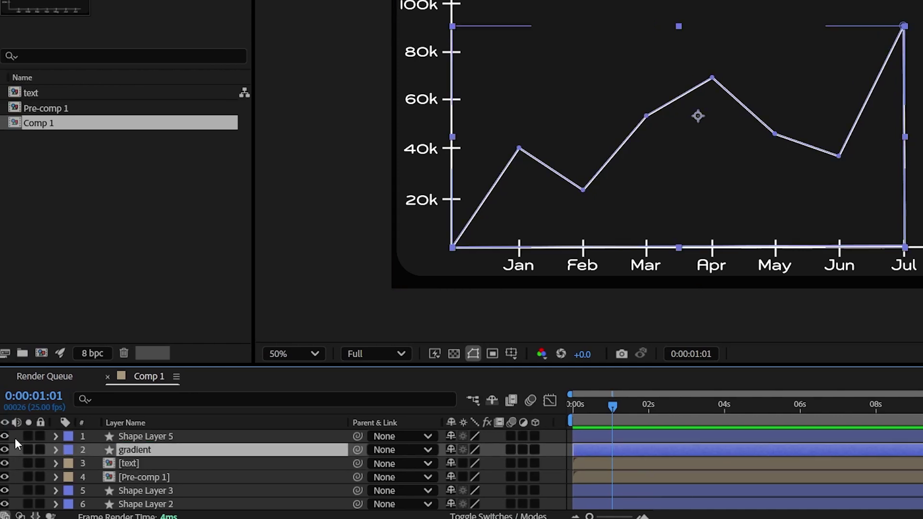
{"action": "left_click", "coordinate": [6, 437]}
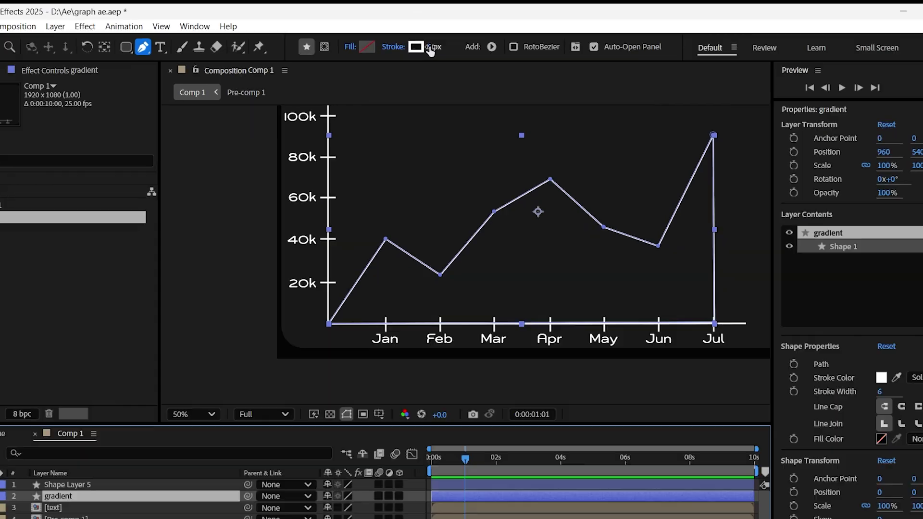
Set the gradient layer's stroke width to 0 px and give it a green linear gradient fill.
{"action": "left_click_drag", "start_coordinate": [434, 55], "coordinate": [353, 89]}
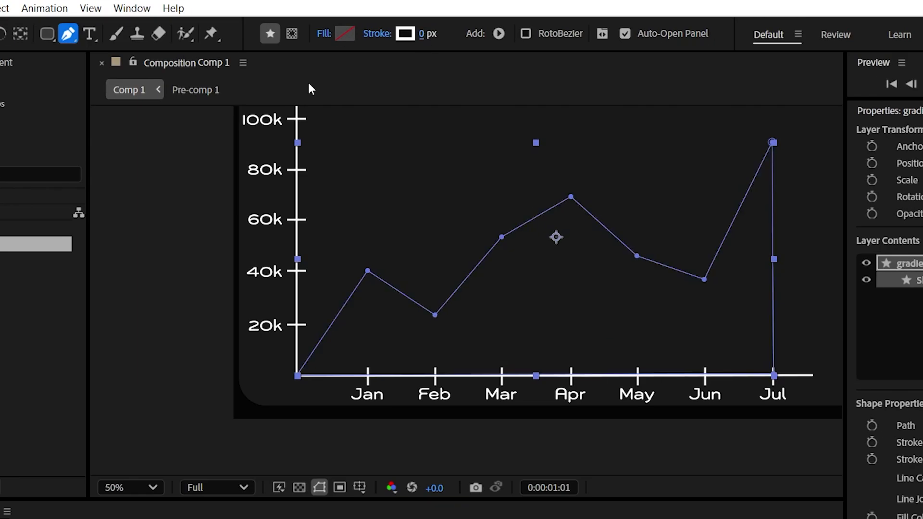
{"action": "left_click", "coordinate": [323, 33]}
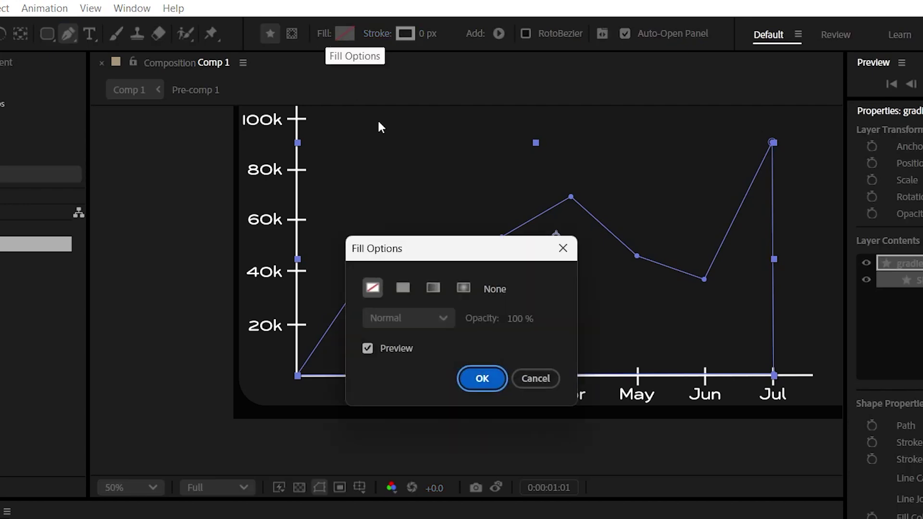
{"action": "left_click", "coordinate": [433, 287]}
{"action": "left_click", "coordinate": [480, 378]}
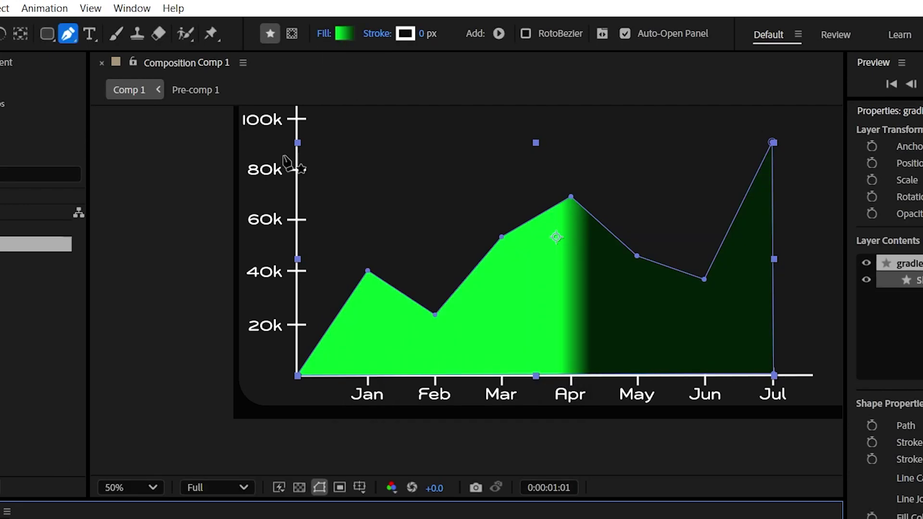
{"action": "left_click", "coordinate": [344, 32]}
{"action": "left_click", "coordinate": [640, 162]}
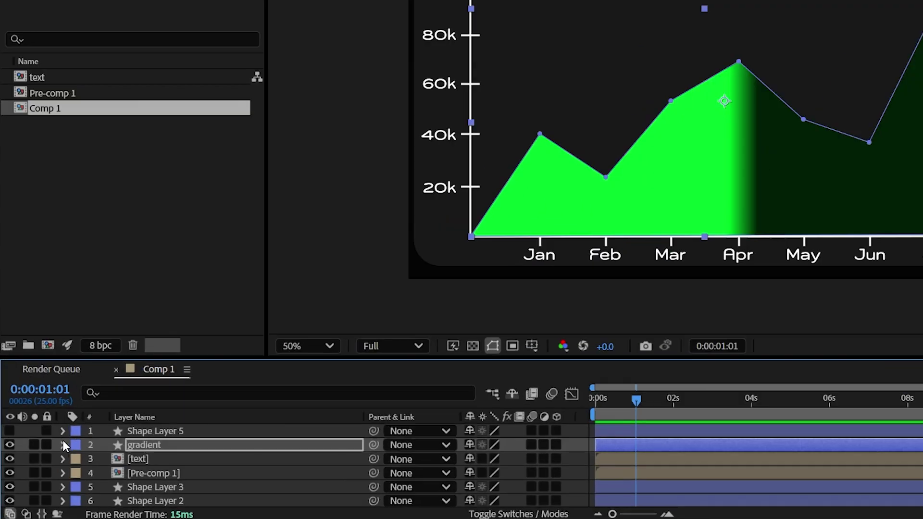
Reorient the gradient layer's linear fill vertically, starting at the Jul peak's height near 90k and ending just above the horizontal axis.
{"action": "left_click", "coordinate": [63, 445]}
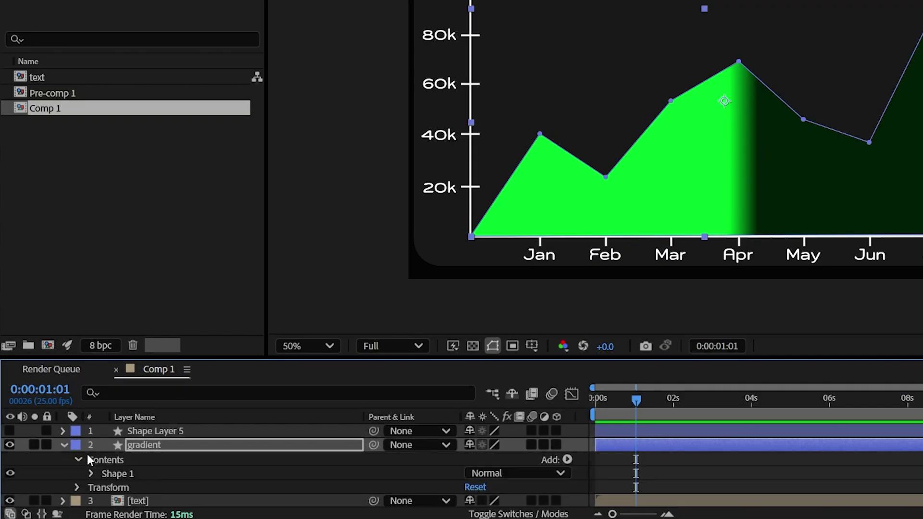
{"action": "left_click", "coordinate": [91, 474]}
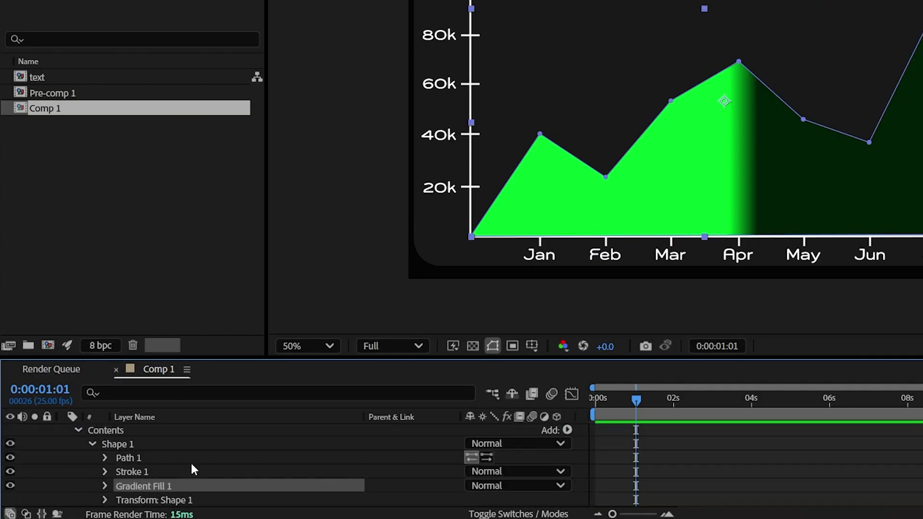
{"action": "scroll", "coordinate": [97, 449], "scroll_direction": "down", "scroll_amount": 2}
{"action": "left_click", "coordinate": [104, 444]}
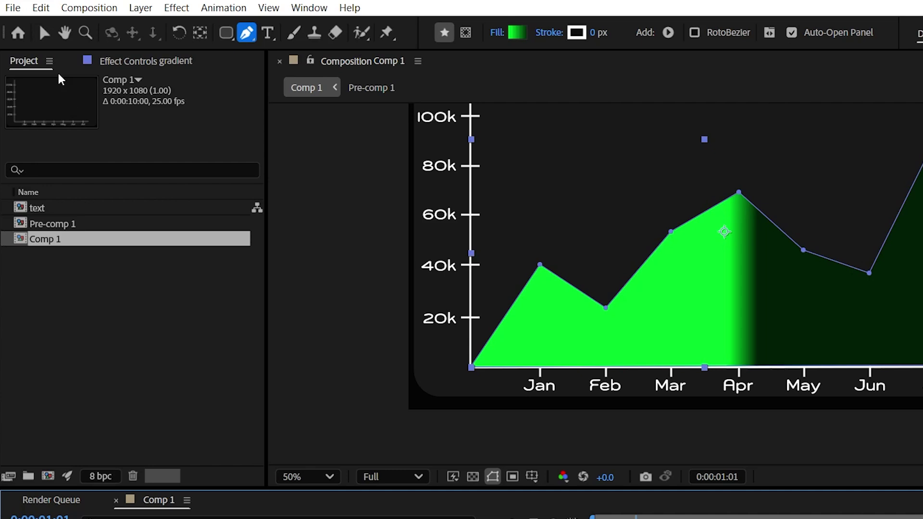
{"action": "left_click", "coordinate": [43, 33]}
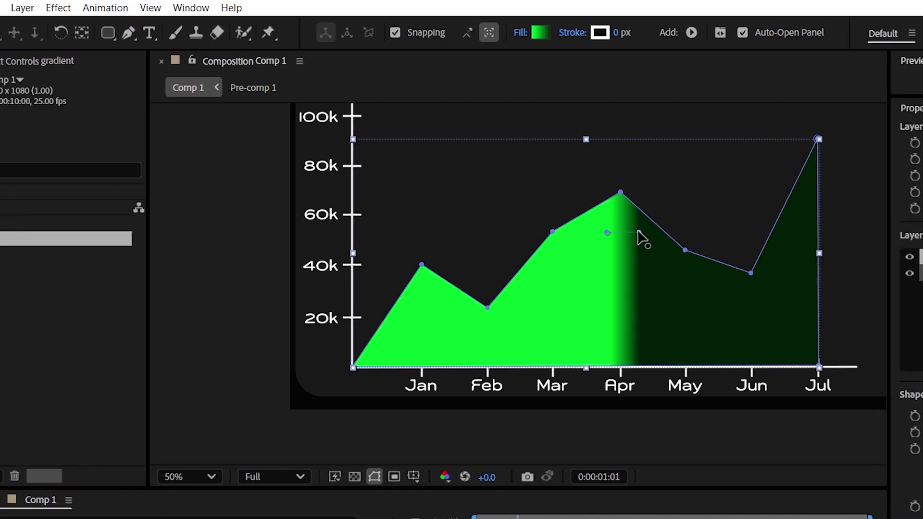
{"action": "left_click_drag", "start_coordinate": [639, 233], "coordinate": [605, 370]}
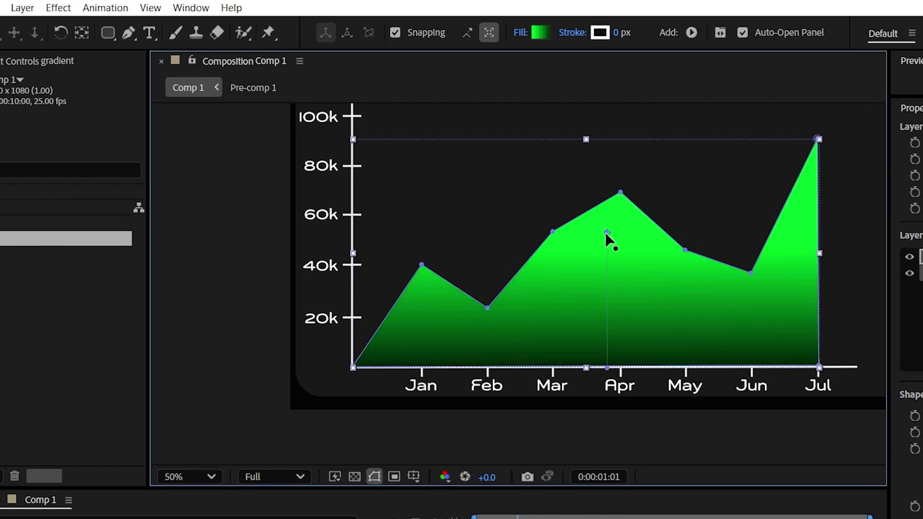
{"action": "left_click_drag", "start_coordinate": [607, 231], "coordinate": [611, 152]}
{"action": "left_click_drag", "start_coordinate": [607, 368], "coordinate": [610, 363]}
{"action": "scroll", "coordinate": [110, 469], "scroll_direction": "up", "scroll_amount": 3}
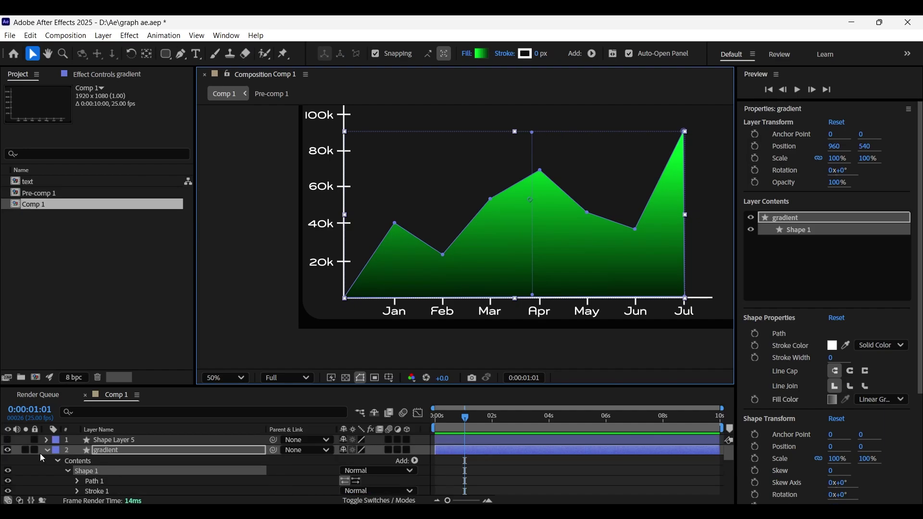
{"action": "left_click", "coordinate": [46, 450]}
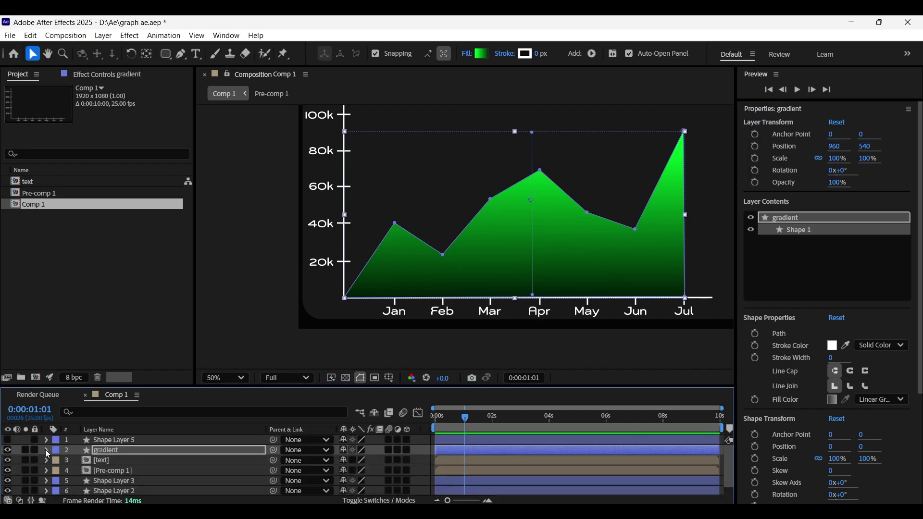
Show Shape Layer 5 and delete its path point at the base of Jul on the horizontal axis.
{"action": "left_click", "coordinate": [7, 444]}
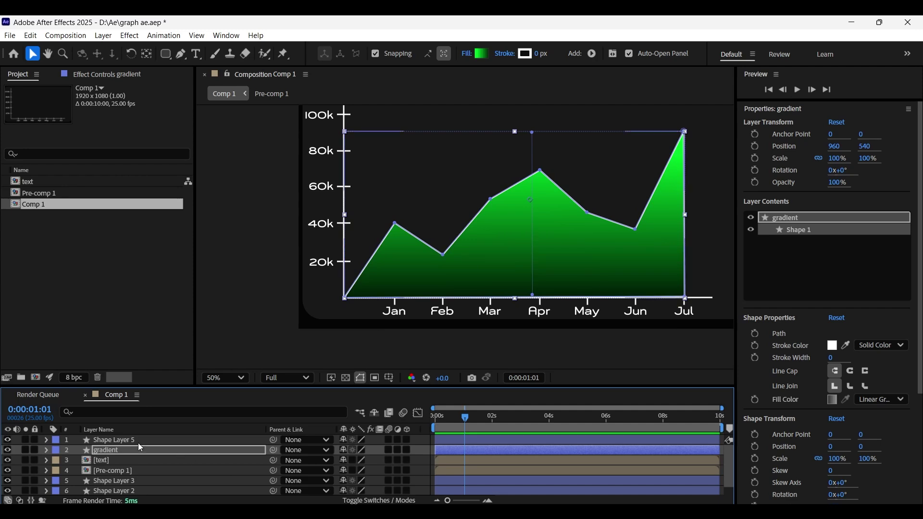
{"action": "left_click", "coordinate": [111, 440]}
{"action": "left_click", "coordinate": [181, 54]}
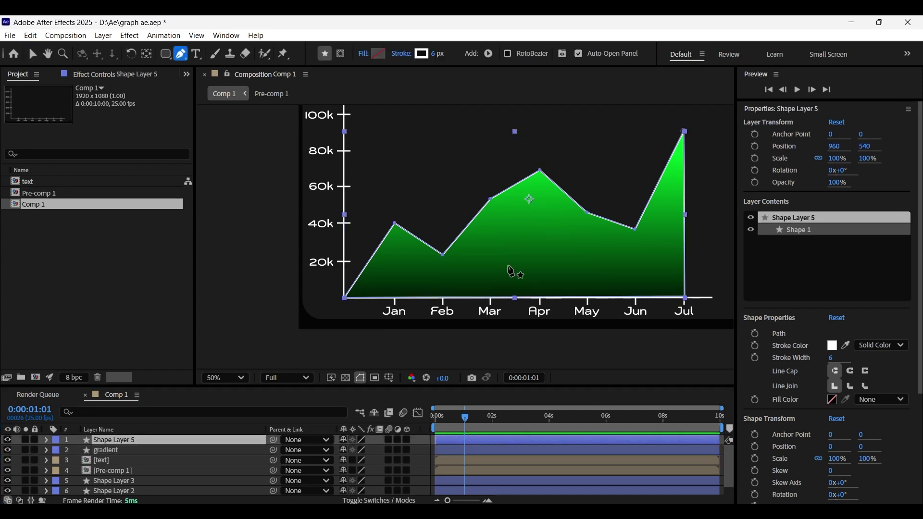
{"action": "left_click", "coordinate": [685, 297]}
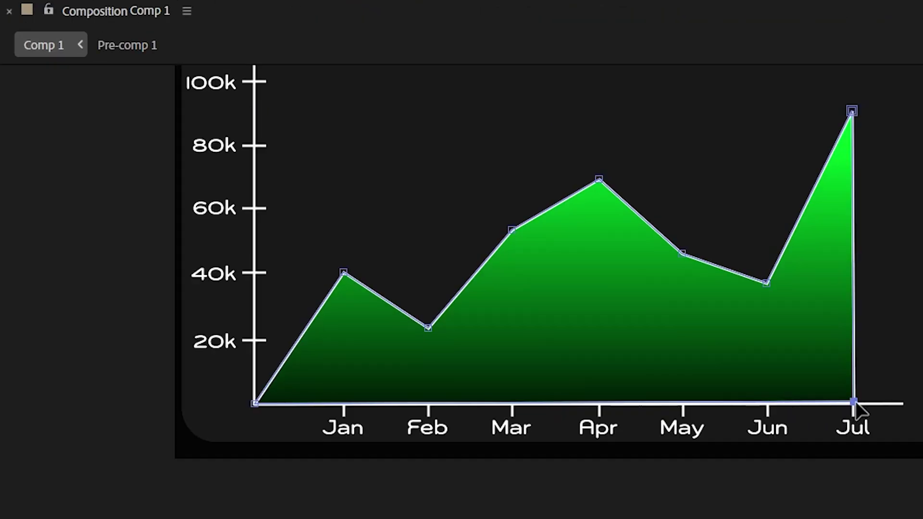
{"action": "key", "text": "Delete"}
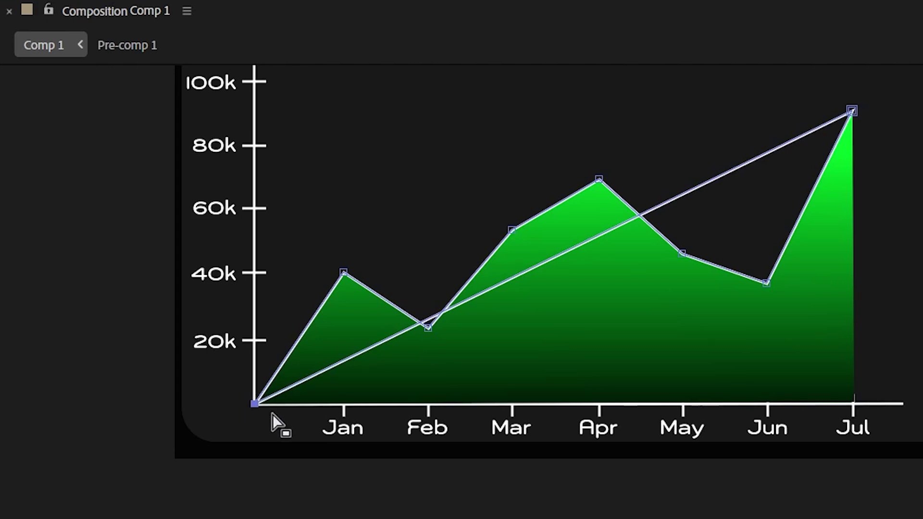
Open Shape Layer 5's path between the Jul peak and the origin by turning off Closed.
{"action": "left_click_drag", "start_coordinate": [832, 97], "coordinate": [872, 122]}
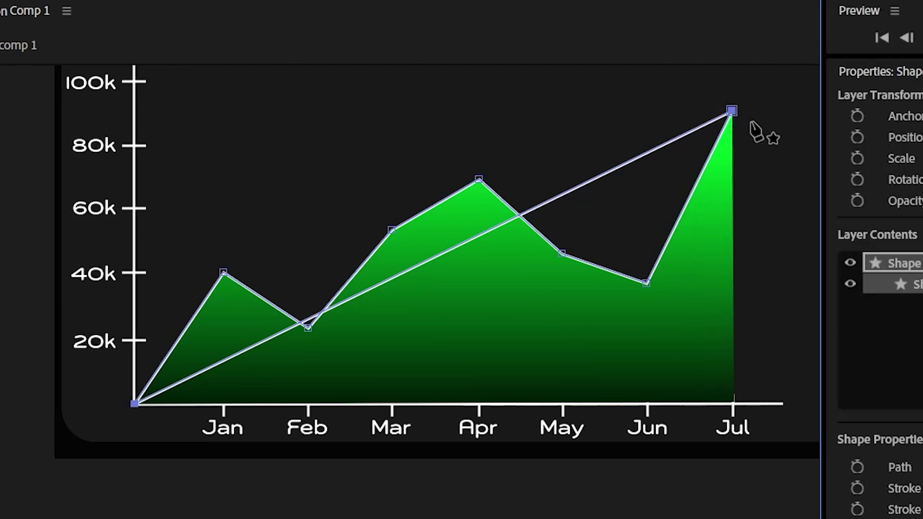
{"action": "right_click", "coordinate": [851, 111]}
{"action": "mouse_move", "coordinate": [779, 147]}
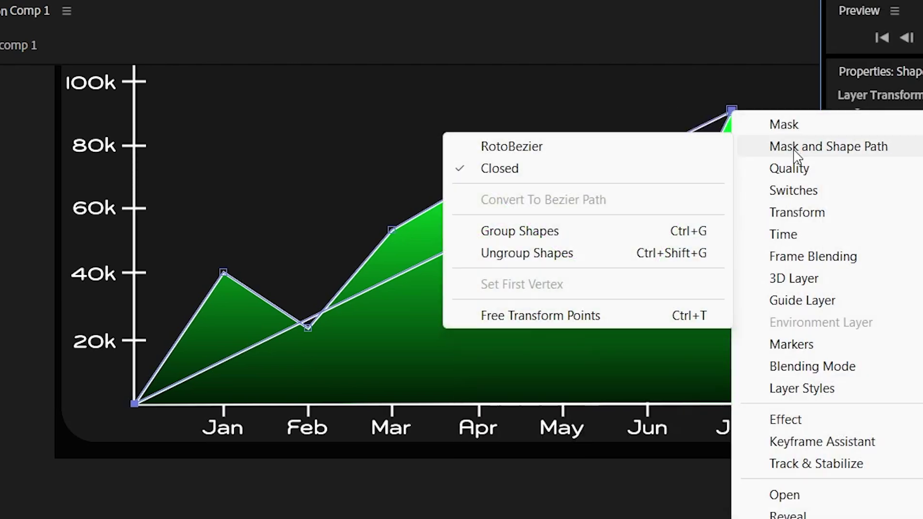
{"action": "left_click", "coordinate": [520, 178]}
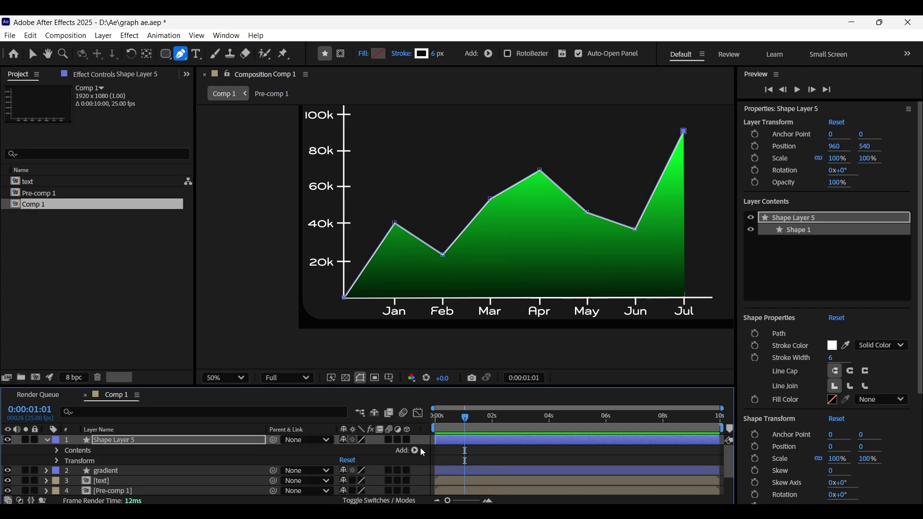
Add Trim Paths to Shape Layer 5 and set its Start to 100%.
{"action": "left_click", "coordinate": [412, 451]}
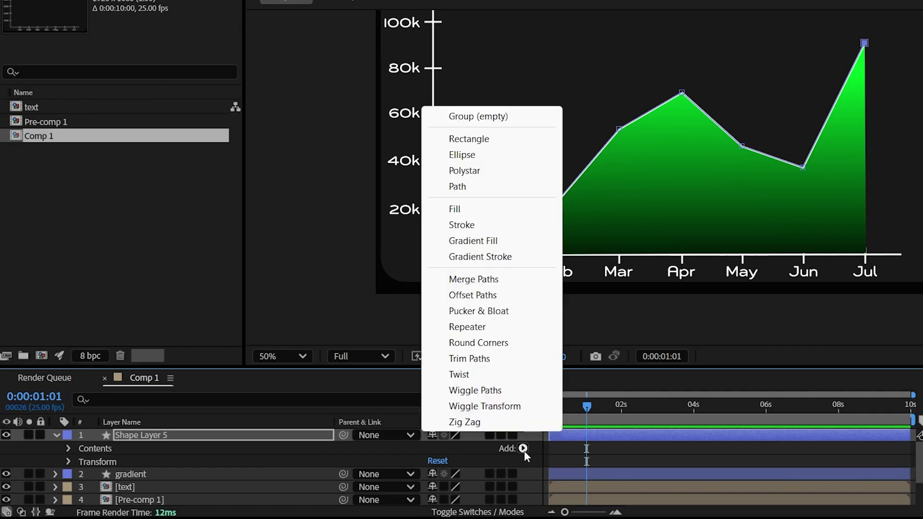
{"action": "left_click", "coordinate": [485, 359]}
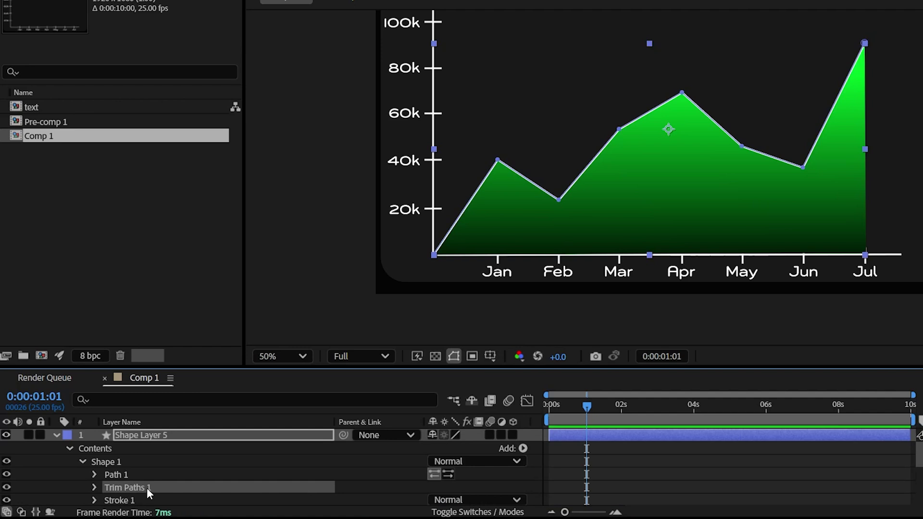
{"action": "scroll", "coordinate": [92, 452], "scroll_direction": "down", "scroll_amount": 2}
{"action": "left_click", "coordinate": [95, 448]}
{"action": "left_click", "coordinate": [440, 468]}
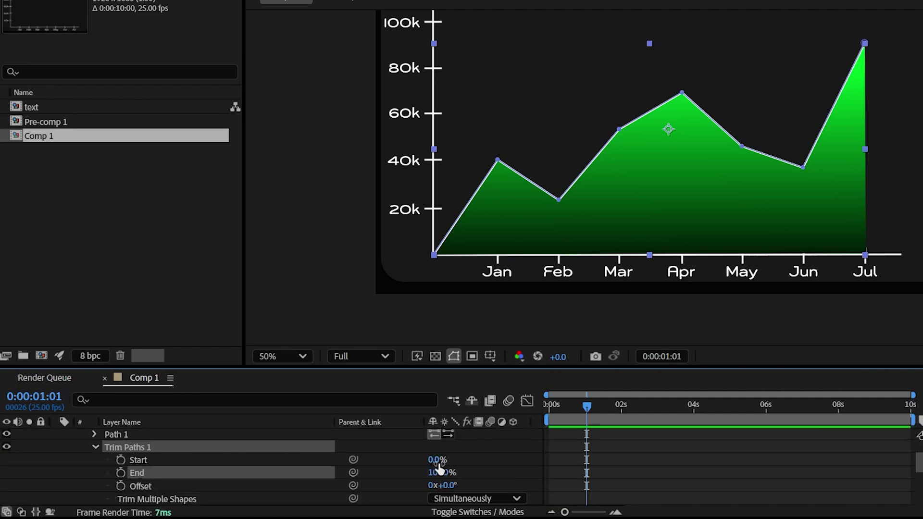
{"action": "left_click_drag", "start_coordinate": [430, 460], "coordinate": [580, 451]}
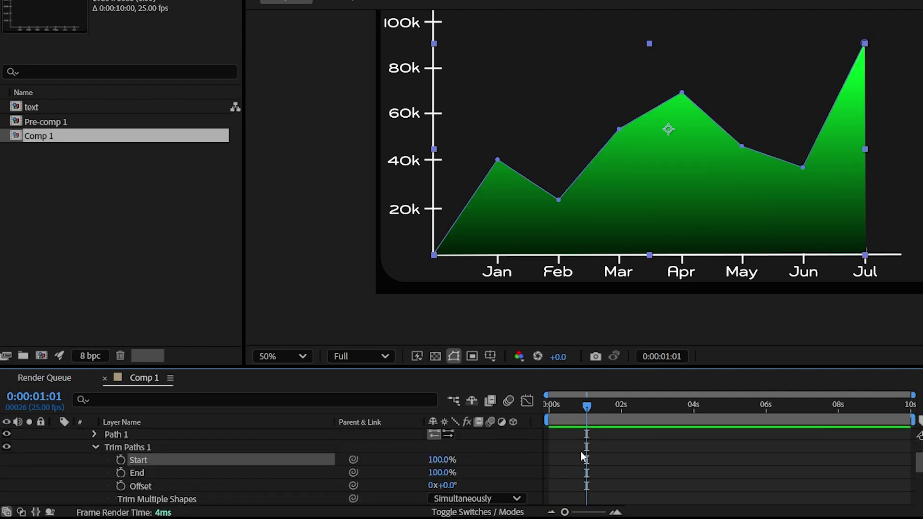
Keyframe the Trim Paths Start at 100% at 0 seconds and 0% at 2 seconds, and scrub through the line animation.
{"action": "left_click", "coordinate": [556, 406]}
{"action": "left_click_drag", "start_coordinate": [554, 406], "coordinate": [546, 407]}
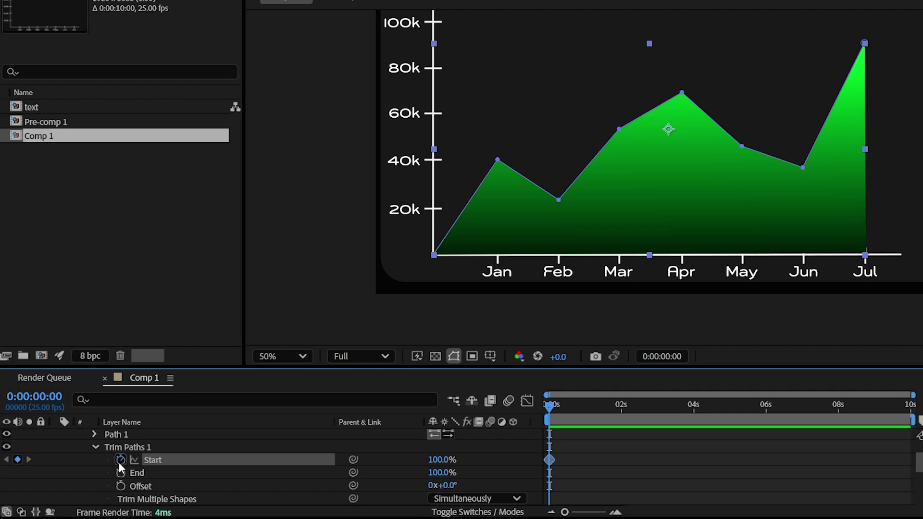
{"action": "left_click_drag", "start_coordinate": [615, 405], "coordinate": [621, 409]}
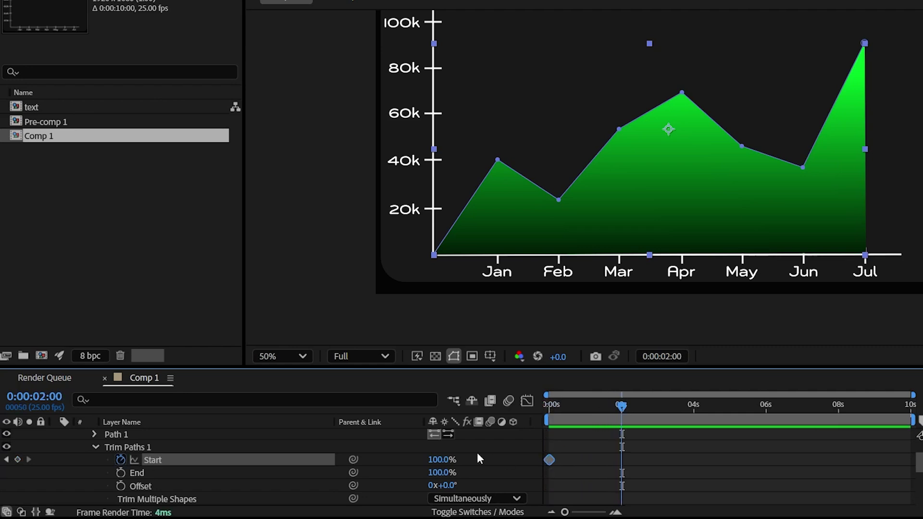
{"action": "left_click_drag", "start_coordinate": [443, 460], "coordinate": [385, 460]}
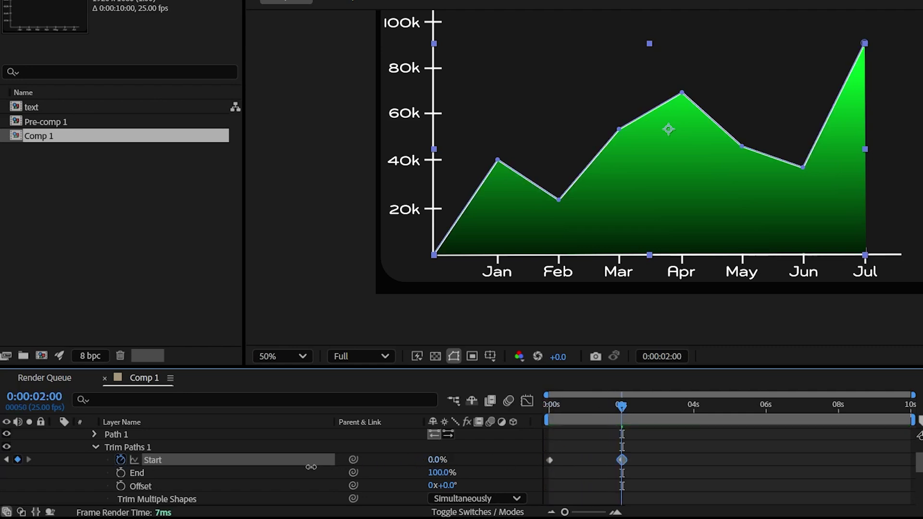
{"action": "left_click", "coordinate": [469, 460]}
{"action": "left_click_drag", "start_coordinate": [573, 408], "coordinate": [526, 408]}
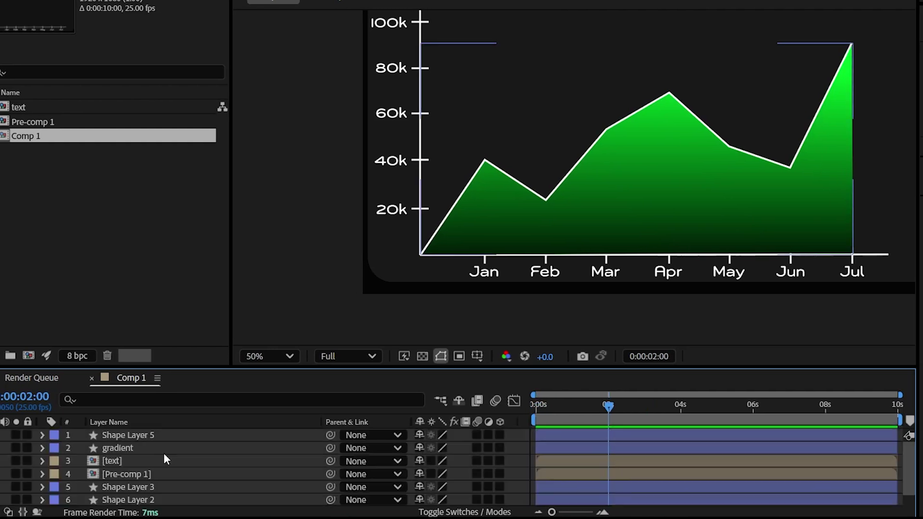
Apply the Linear Wipe transition effect to the gradient layer.
{"action": "left_click", "coordinate": [148, 449]}
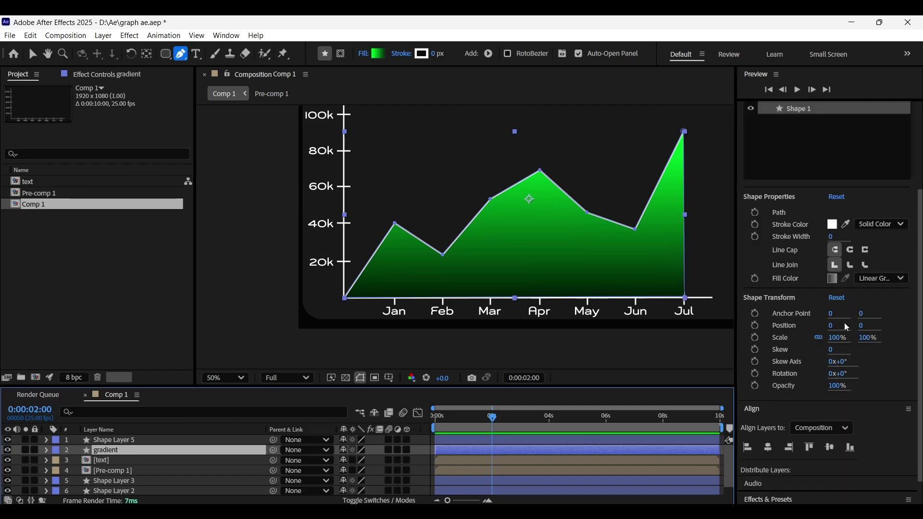
{"action": "scroll", "coordinate": [846, 326], "scroll_direction": "down", "scroll_amount": 2}
{"action": "left_click", "coordinate": [775, 481]}
{"action": "type", "text": "linea"}
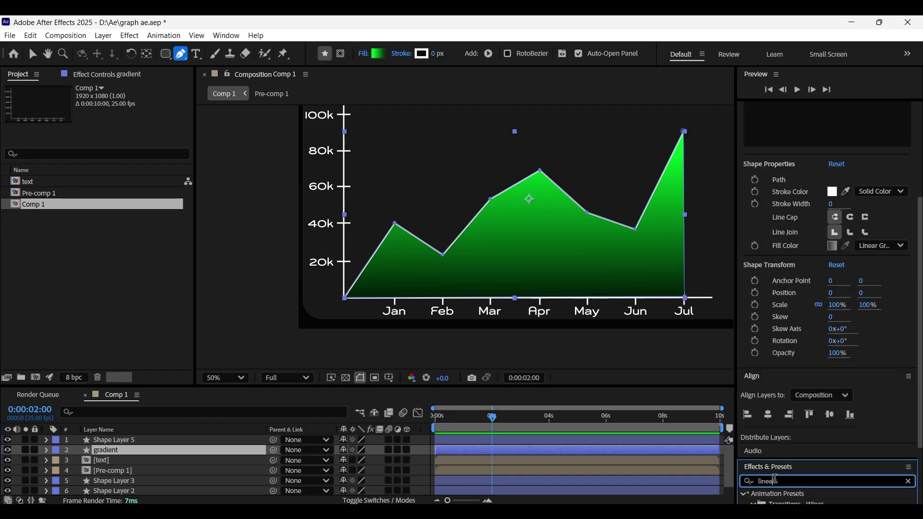
{"action": "scroll", "coordinate": [775, 481], "scroll_direction": "down", "scroll_amount": 3}
{"action": "left_click_drag", "start_coordinate": [800, 484], "coordinate": [235, 453]}
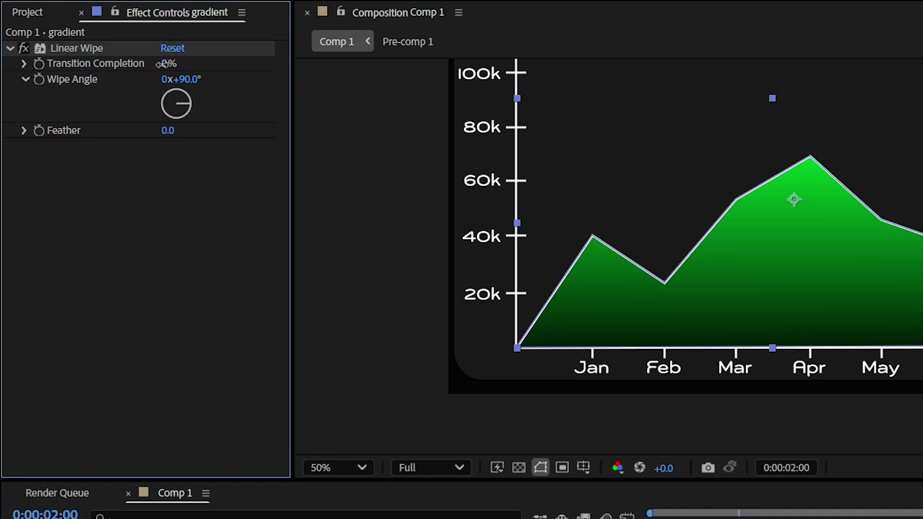
Set the Wipe Angle to 270° and keyframe Transition Completion from 100% at 0 seconds to 0% at 2 seconds.
{"action": "mouse_move", "coordinate": [163, 64]}
{"action": "left_mouse_down"}
{"action": "mouse_move", "coordinate": [181, 65]}
{"action": "mouse_move", "coordinate": [156, 68]}
{"action": "left_mouse_up"}
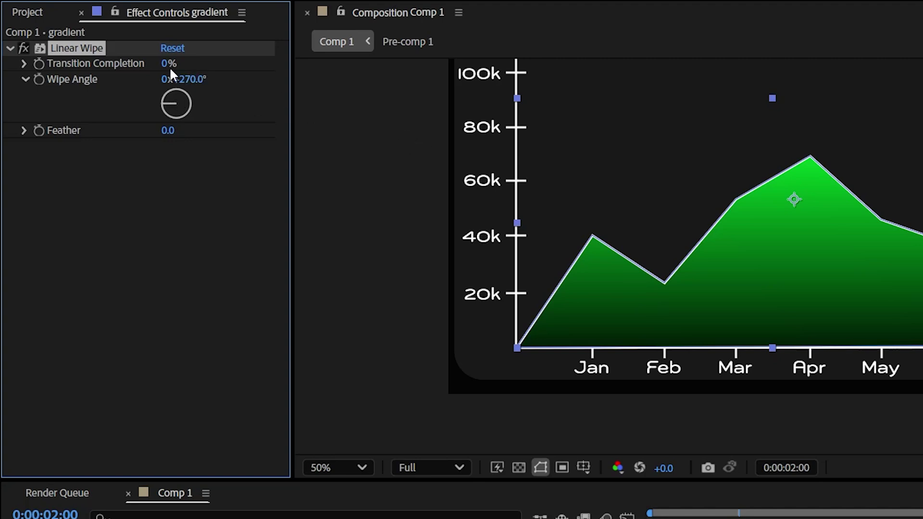
{"action": "left_click_drag", "start_coordinate": [163, 69], "coordinate": [257, 63]}
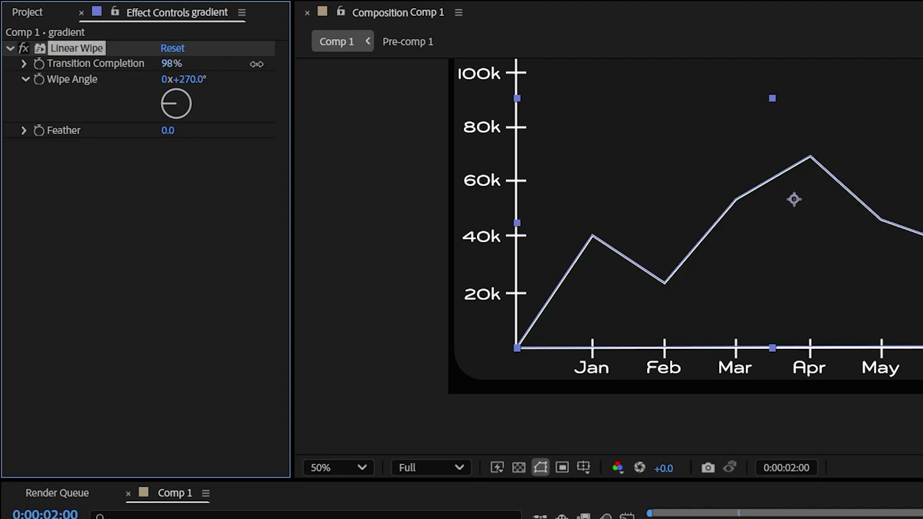
{"action": "left_click_drag", "start_coordinate": [739, 517], "coordinate": [650, 517]}
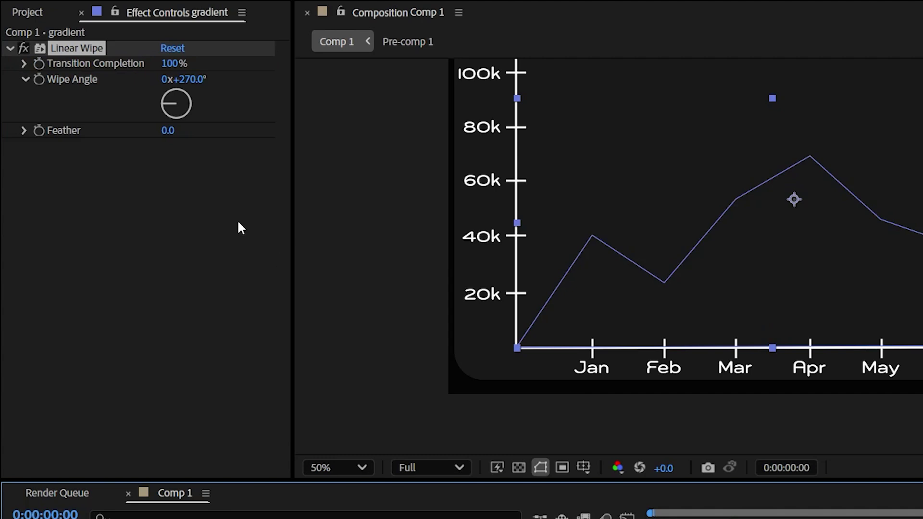
{"action": "left_click", "coordinate": [37, 66]}
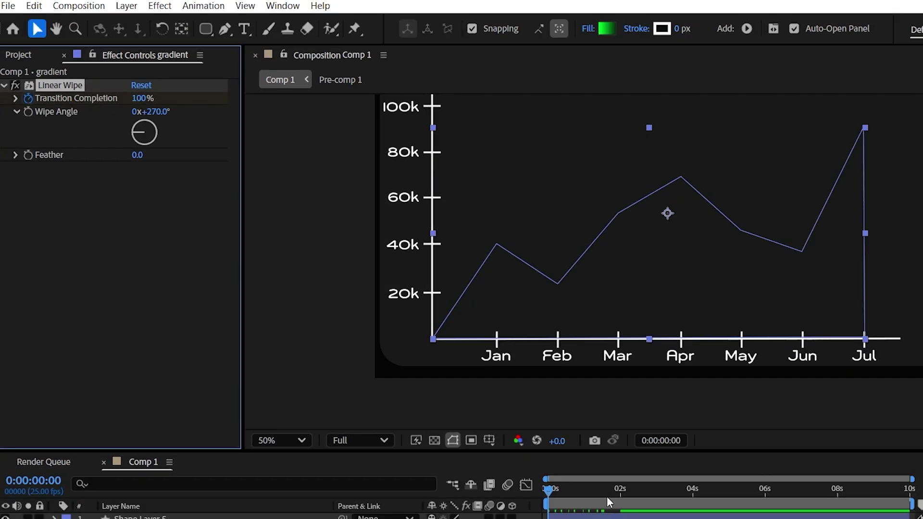
{"action": "left_click", "coordinate": [621, 491]}
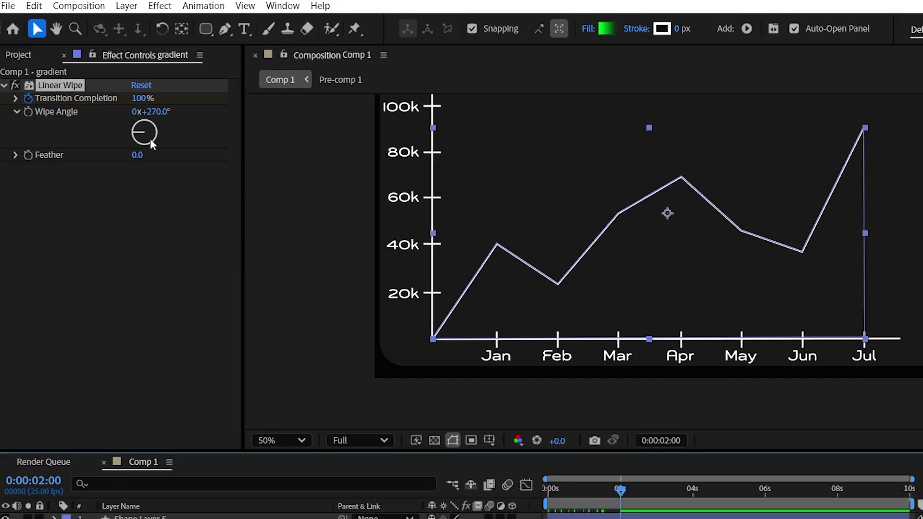
{"action": "left_click_drag", "start_coordinate": [137, 106], "coordinate": [57, 111]}
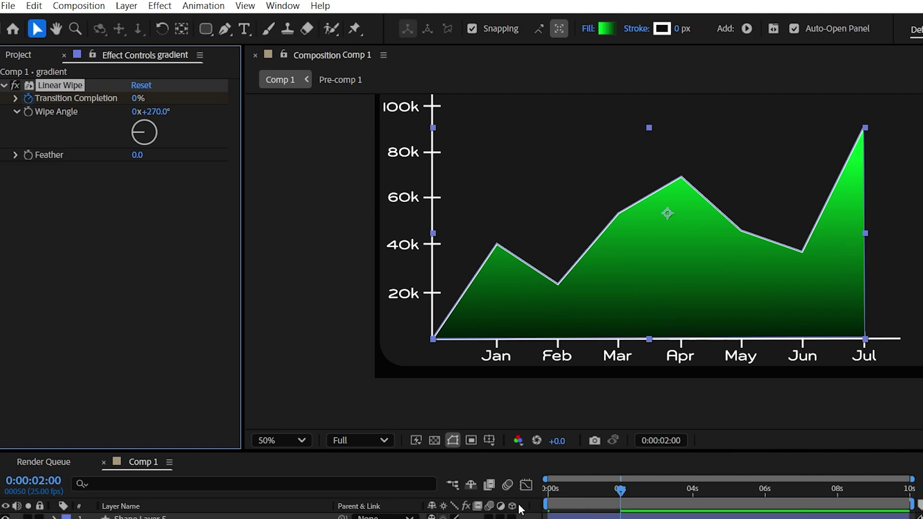
Preview the line and gradient reveal from the start of the composition.
{"action": "key", "text": "Home"}
{"action": "key", "text": "space"}
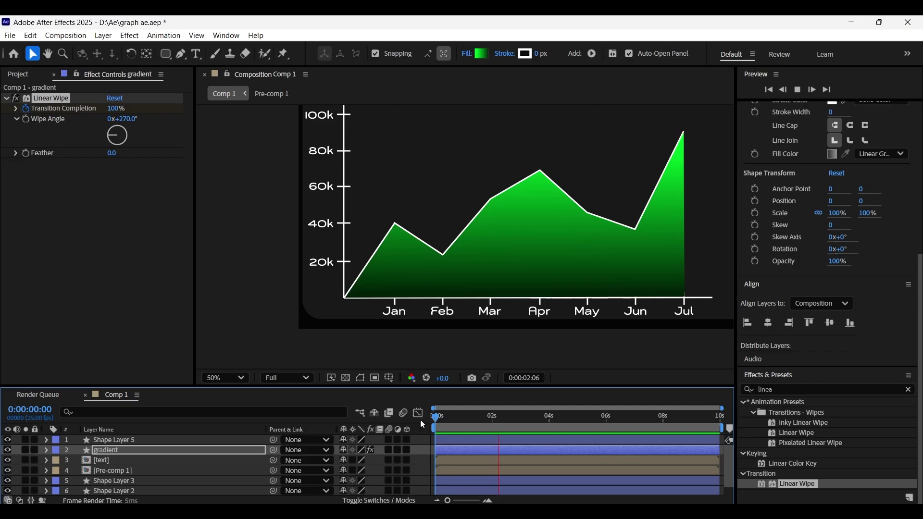
{"action": "key", "text": "space"}
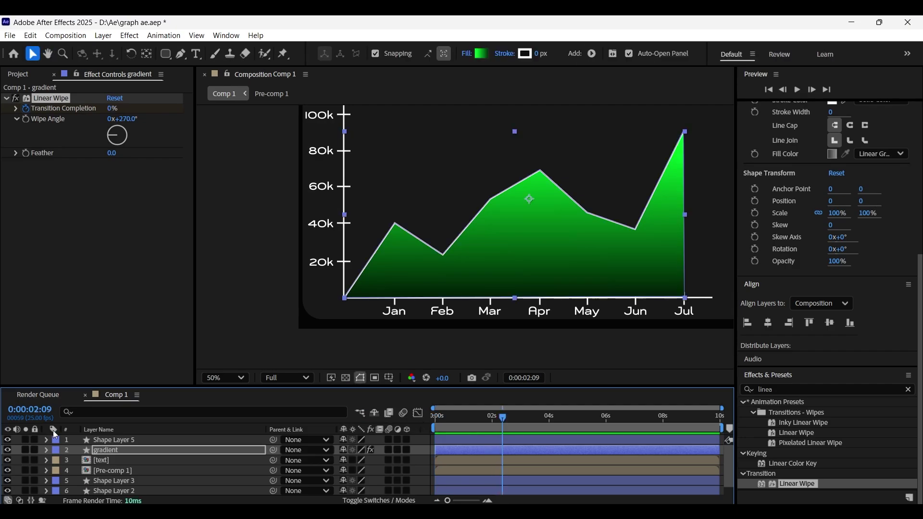
Set the Linear Wipe Feather on the gradient layer to 90.
{"action": "left_click", "coordinate": [47, 449]}
{"action": "scroll", "coordinate": [73, 469], "scroll_direction": "down", "scroll_amount": 5}
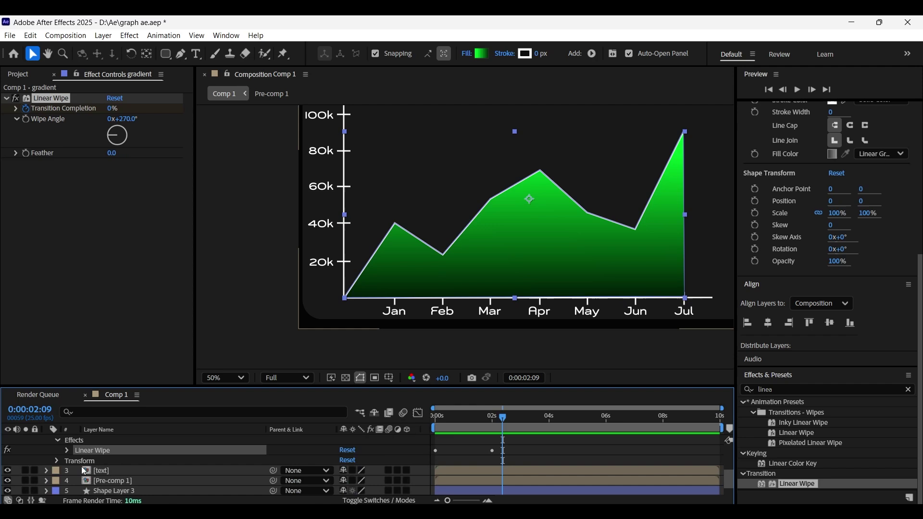
{"action": "left_click", "coordinate": [67, 451]}
{"action": "scroll", "coordinate": [193, 459], "scroll_direction": "down", "scroll_amount": 2}
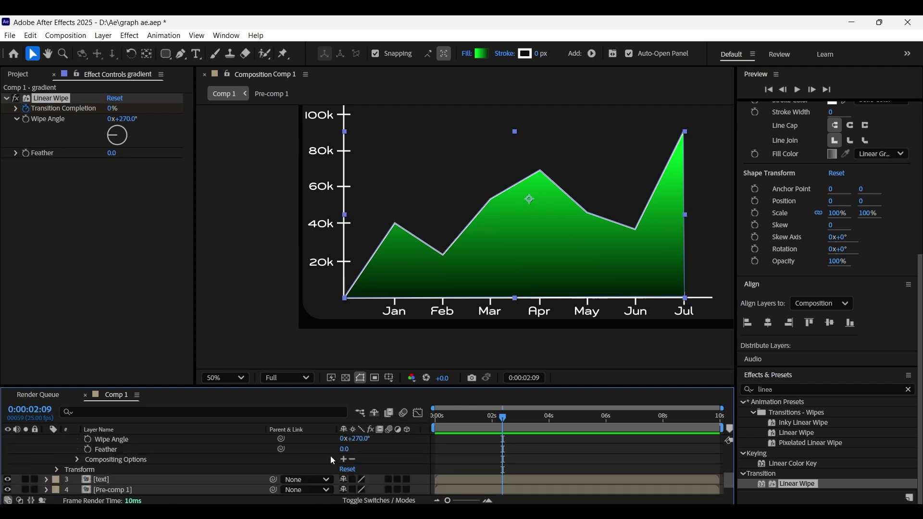
{"action": "left_click_drag", "start_coordinate": [344, 453], "coordinate": [354, 450]}
{"action": "left_click_drag", "start_coordinate": [435, 417], "coordinate": [480, 417]}
{"action": "left_click_drag", "start_coordinate": [344, 449], "coordinate": [366, 451]}
{"action": "key", "text": "Home"}
{"action": "scroll", "coordinate": [151, 459], "scroll_direction": "up", "scroll_amount": 4}
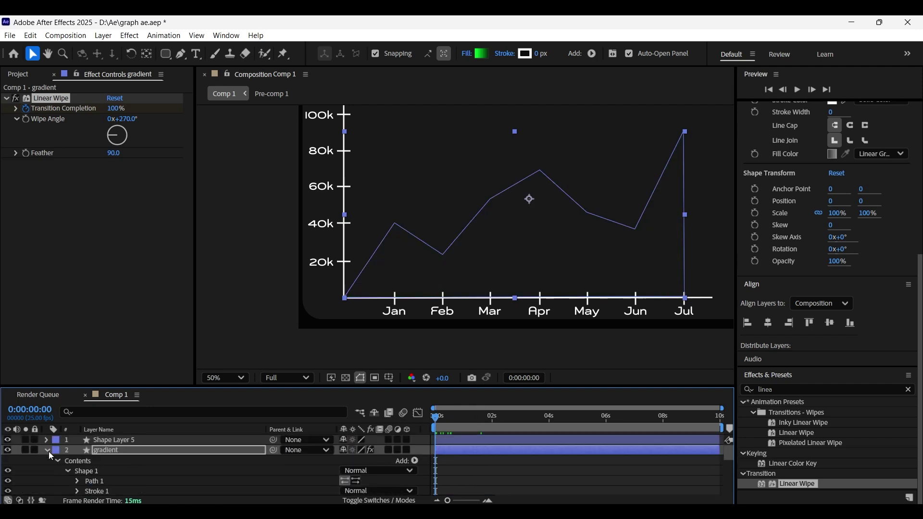
Reveal the gradient layer's keyframes, preview, and move the final Transition Completion keyframe to about 2.6 seconds.
{"action": "left_click", "coordinate": [47, 450]}
{"action": "key", "text": "u"}
{"action": "key", "text": "space"}
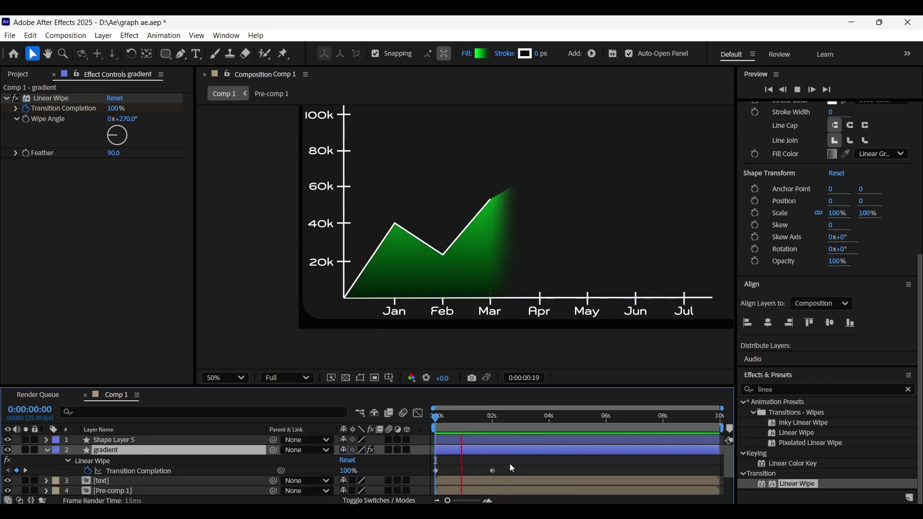
{"action": "key", "text": "space"}
{"action": "left_click_drag", "start_coordinate": [492, 471], "coordinate": [516, 471]}
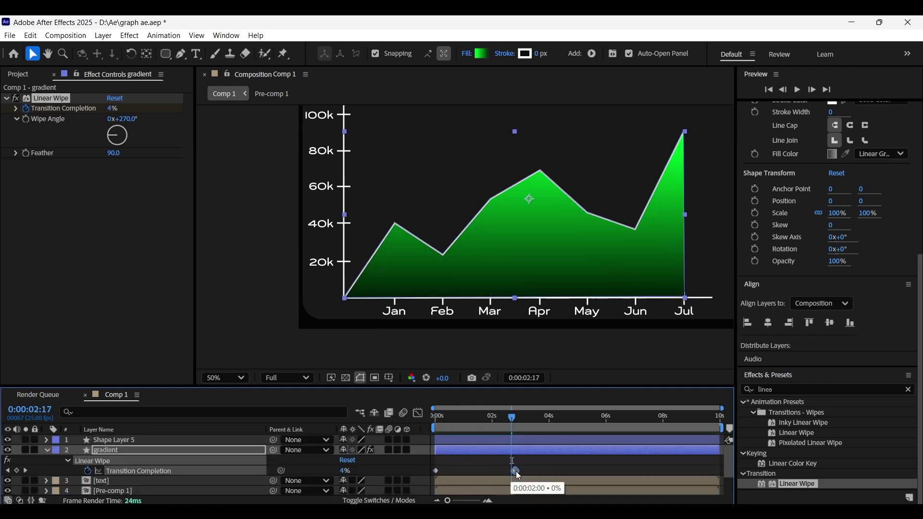
{"action": "left_click_drag", "start_coordinate": [512, 417], "coordinate": [478, 419]}
{"action": "key", "text": "space"}
{"action": "key", "text": "space"}
{"action": "left_click_drag", "start_coordinate": [517, 472], "coordinate": [511, 472]}
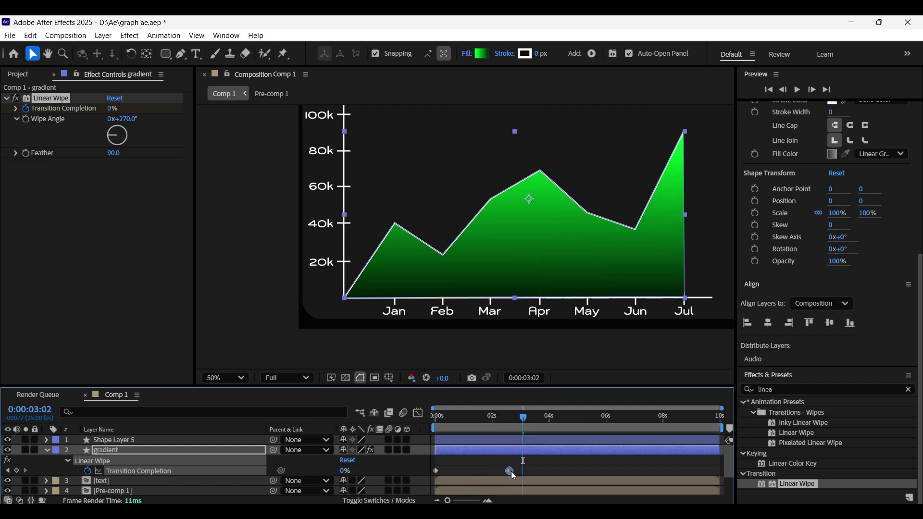
{"action": "left_click", "coordinate": [441, 423]}
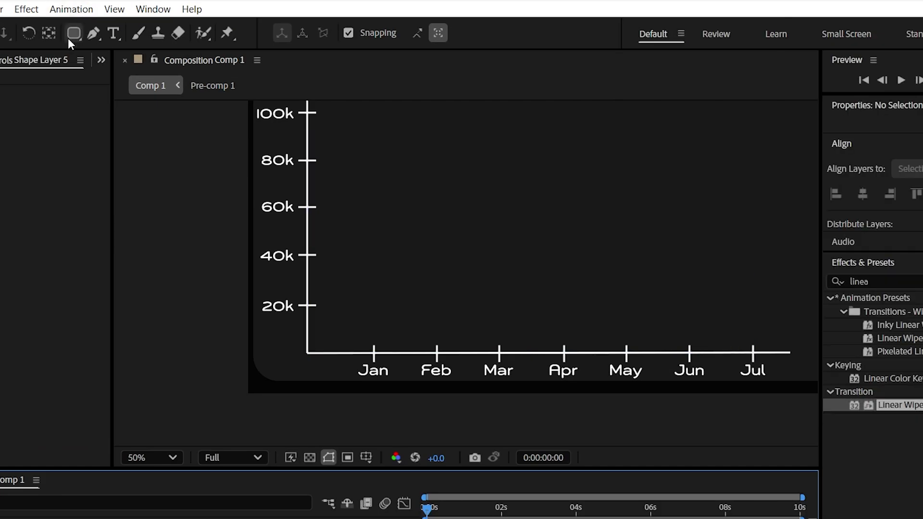
Draw a 52 px circle with the Ellipse tool, centred on the January point of the data line.
{"action": "left_click_drag", "start_coordinate": [68, 38], "coordinate": [140, 67]}
{"action": "left_click", "coordinate": [461, 508]}
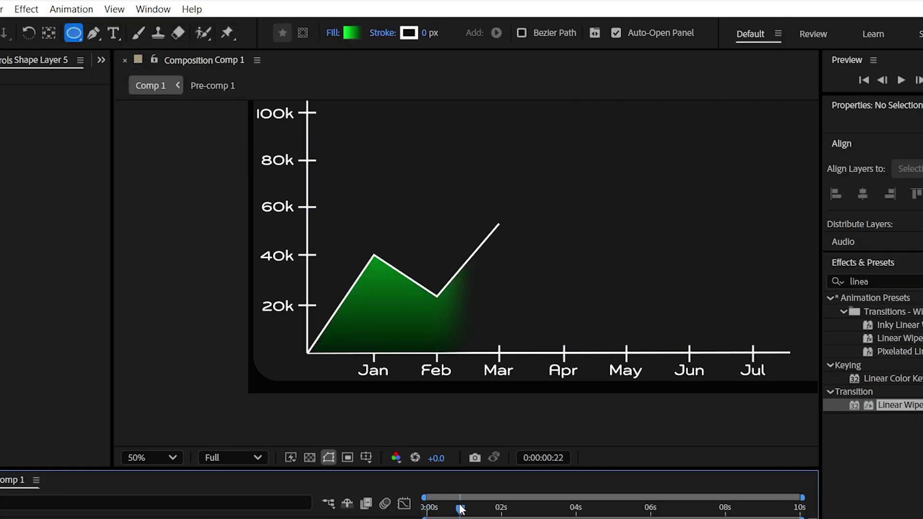
{"action": "left_click_drag", "start_coordinate": [370, 248], "coordinate": [383, 263]}
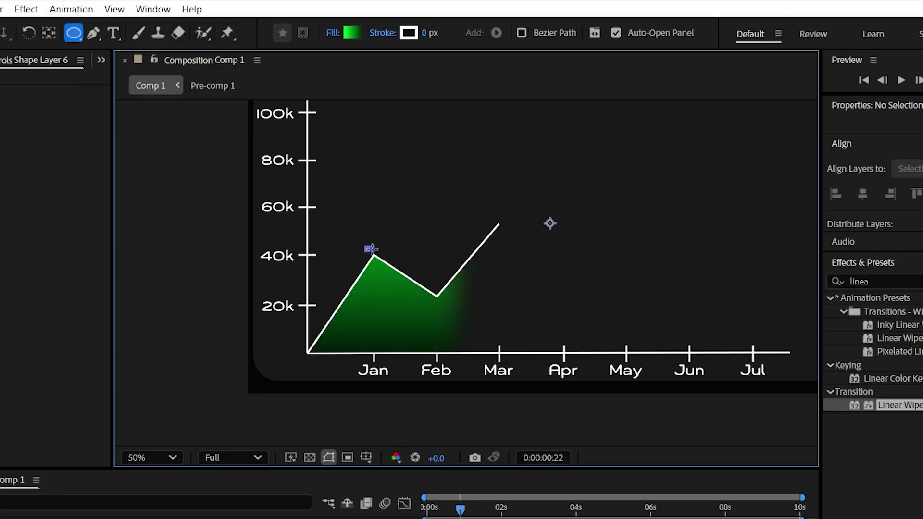
Change the January circle's fill to a solid colour and set it to white, FFFFFF.
{"action": "left_click", "coordinate": [355, 38]}
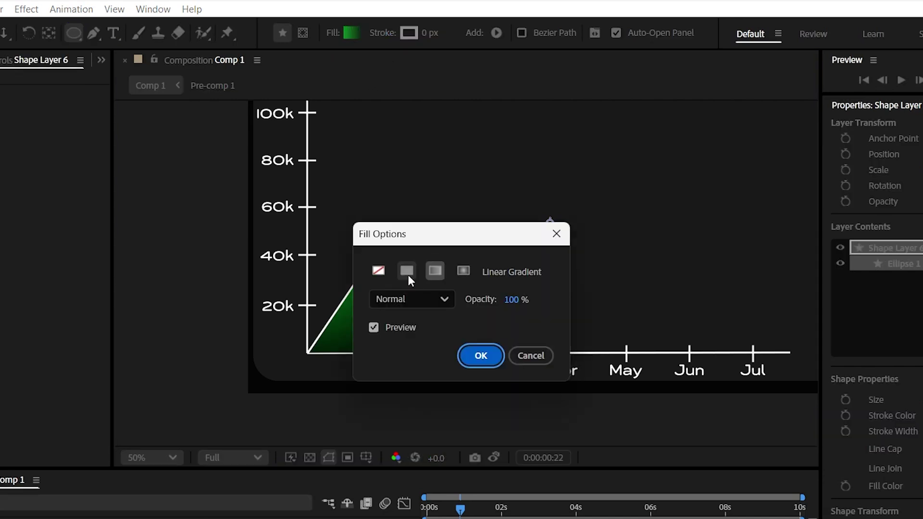
{"action": "left_click", "coordinate": [409, 275]}
{"action": "left_click", "coordinate": [473, 356]}
{"action": "left_click", "coordinate": [351, 33]}
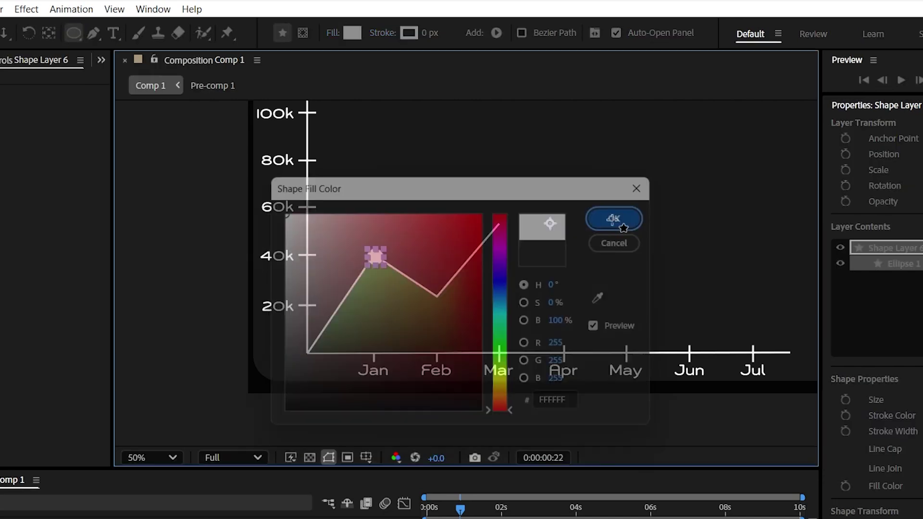
{"action": "left_click", "coordinate": [619, 217]}
Duplicate the circle layer for the remaining months, placing one circle on each data point from Feb to Jul.
{"action": "left_click", "coordinate": [103, 450]}
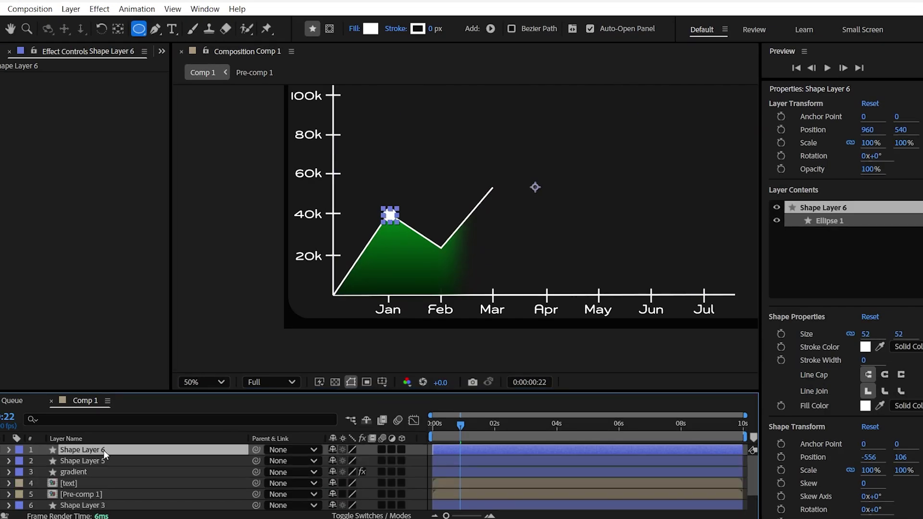
{"action": "key", "text": "ctrl+d"}
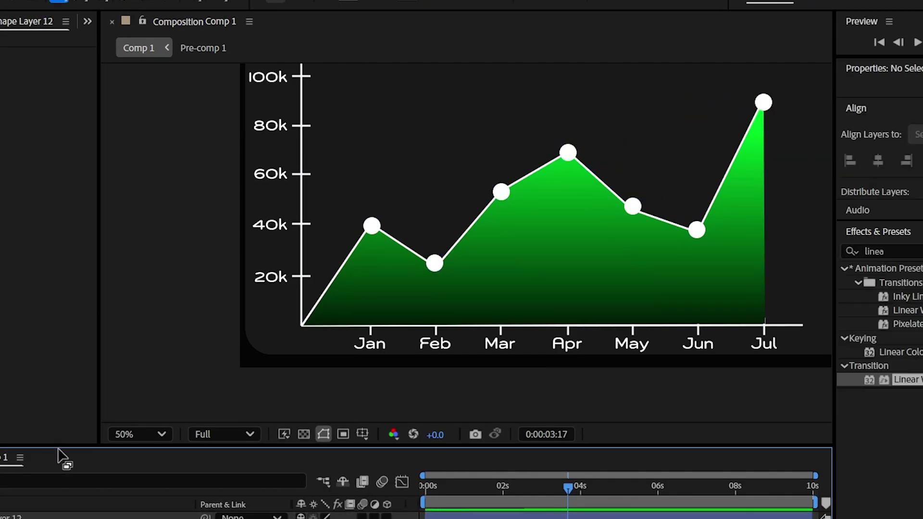
{"action": "left_click_drag", "start_coordinate": [58, 446], "coordinate": [66, 379]}
{"action": "left_click_drag", "start_coordinate": [568, 422], "coordinate": [441, 433]}
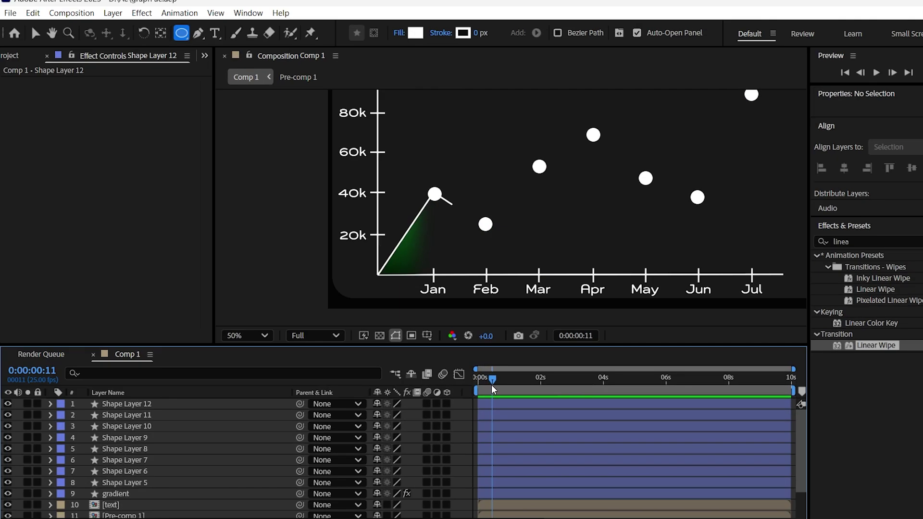
Select all seven circle layers and add Position keyframes at 0 seconds and 1 second.
{"action": "left_click", "coordinate": [133, 474]}
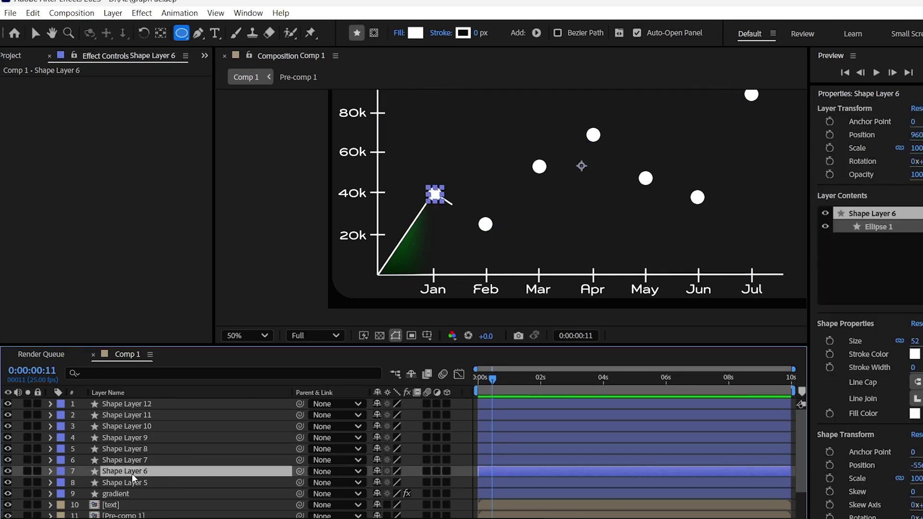
{"action": "key", "text": "Home"}
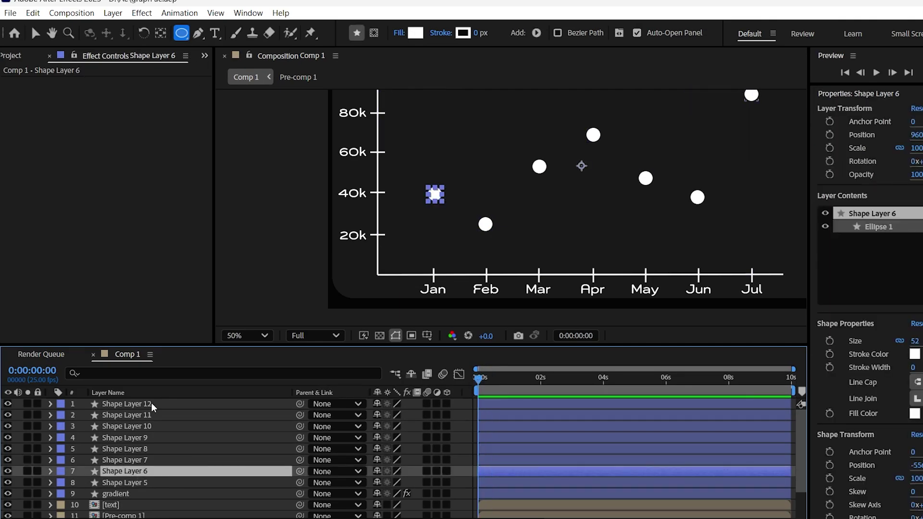
{"action": "left_click", "coordinate": [152, 405], "text": "shift"}
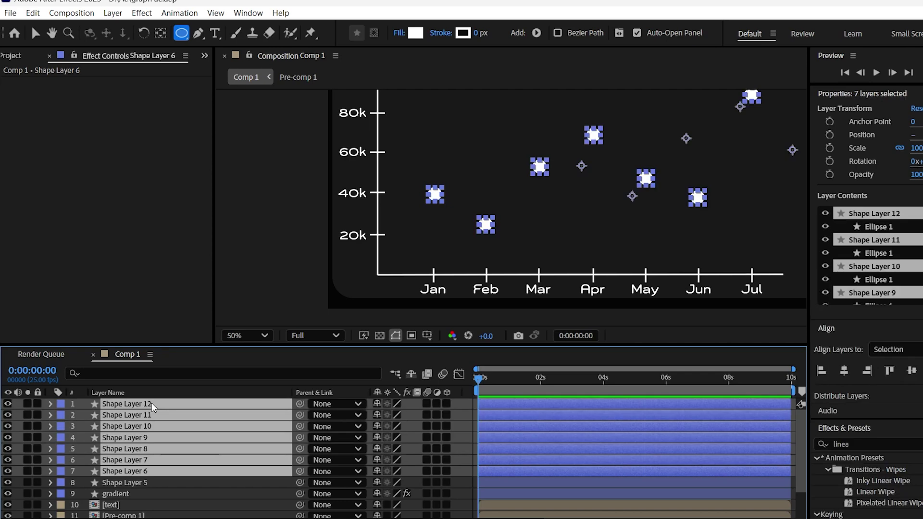
{"action": "key", "text": "p"}
{"action": "left_click", "coordinate": [84, 411]}
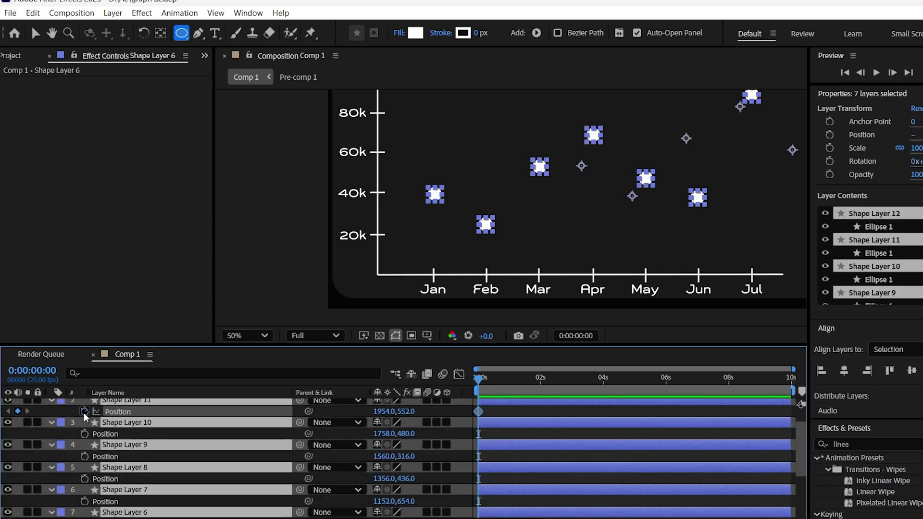
{"action": "left_click", "coordinate": [505, 380]}
{"action": "left_click_drag", "start_coordinate": [507, 382], "coordinate": [511, 382]}
{"action": "left_click", "coordinate": [18, 411]}
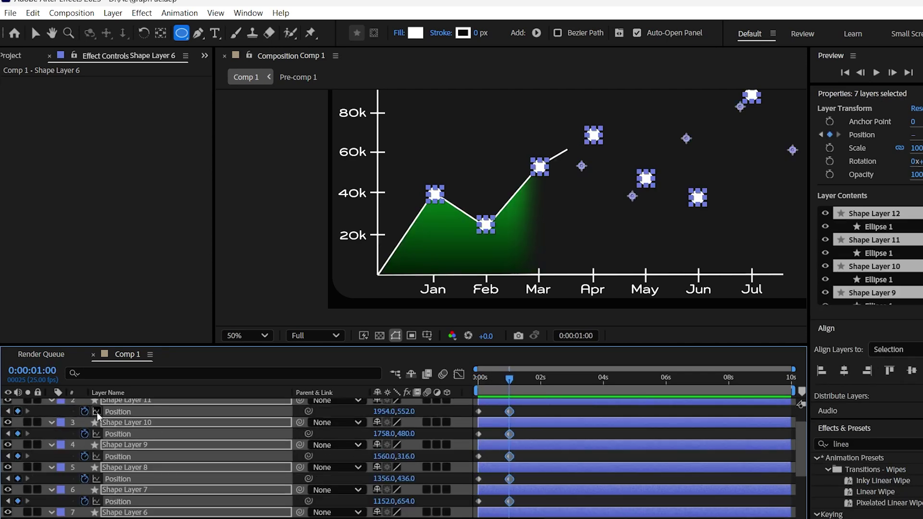
At 0 seconds, lower the January circle onto the horizontal axis by setting its Position Y to 848.
{"action": "key", "text": "Home"}
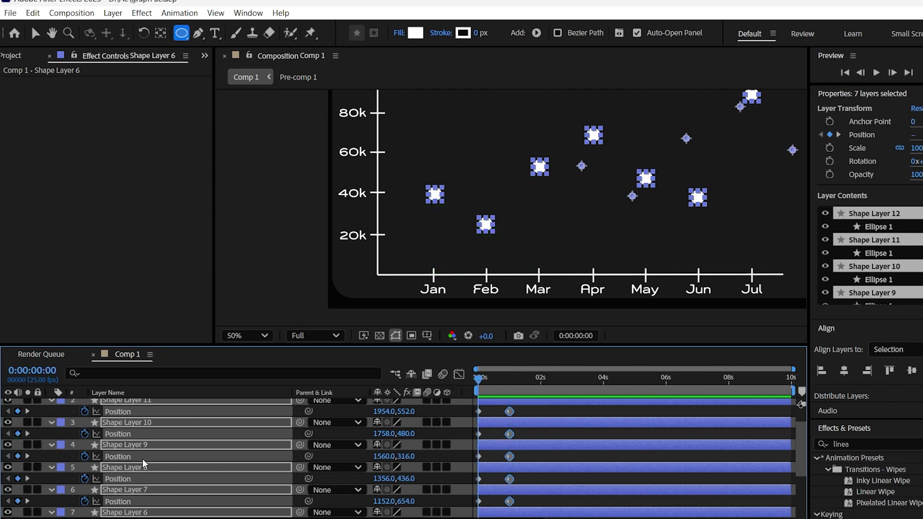
{"action": "scroll", "coordinate": [143, 464], "scroll_direction": "down", "scroll_amount": 3}
{"action": "left_click", "coordinate": [147, 448]}
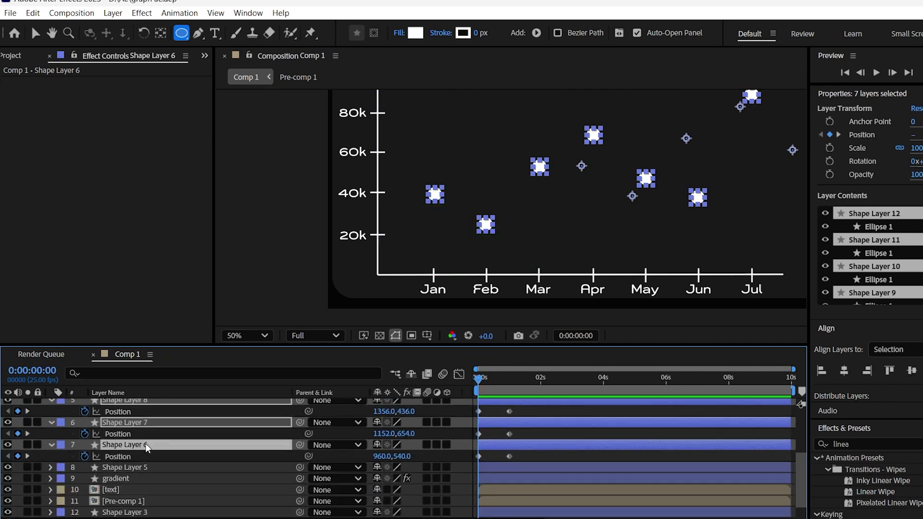
{"action": "left_click", "coordinate": [146, 449]}
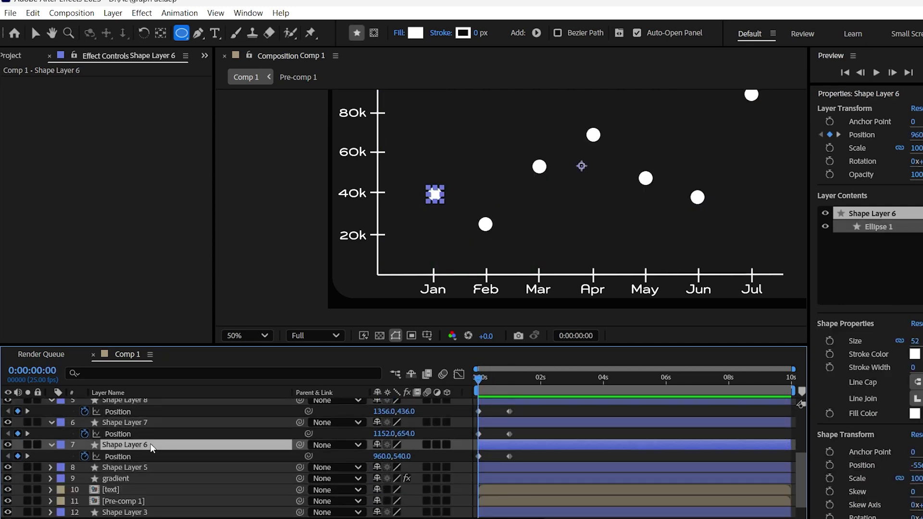
{"action": "left_click_drag", "start_coordinate": [403, 456], "coordinate": [586, 474]}
{"action": "left_click", "coordinate": [193, 453]}
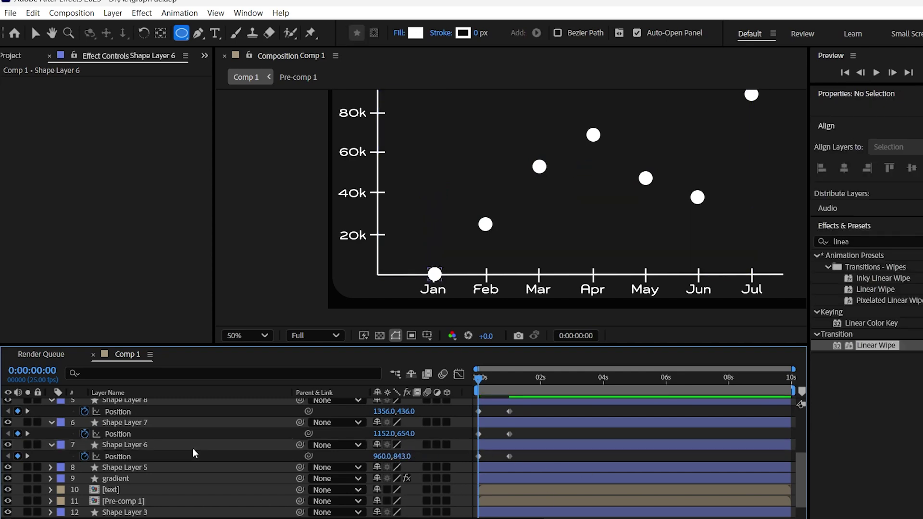
{"action": "left_click", "coordinate": [404, 456]}
{"action": "type", "text": "18"}
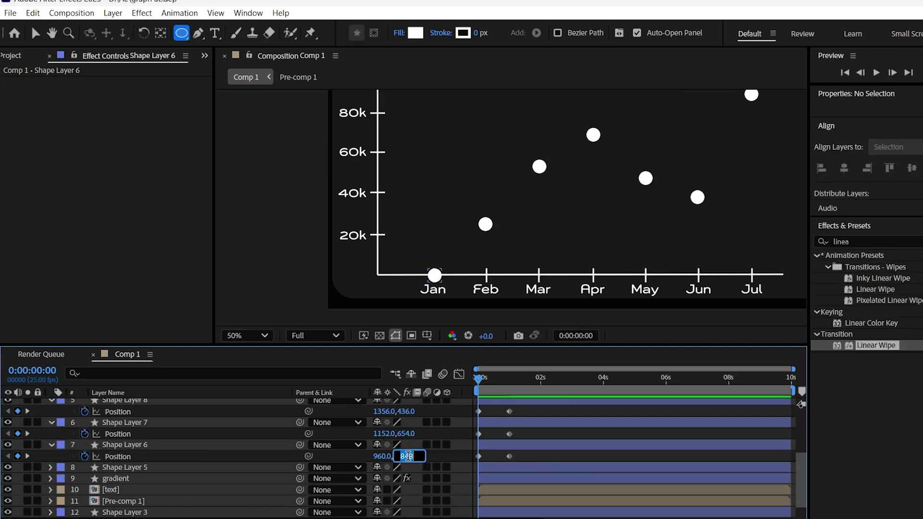
Set the starting Position Y of the February, March and April circles to 848.
{"action": "left_click", "coordinate": [409, 434]}
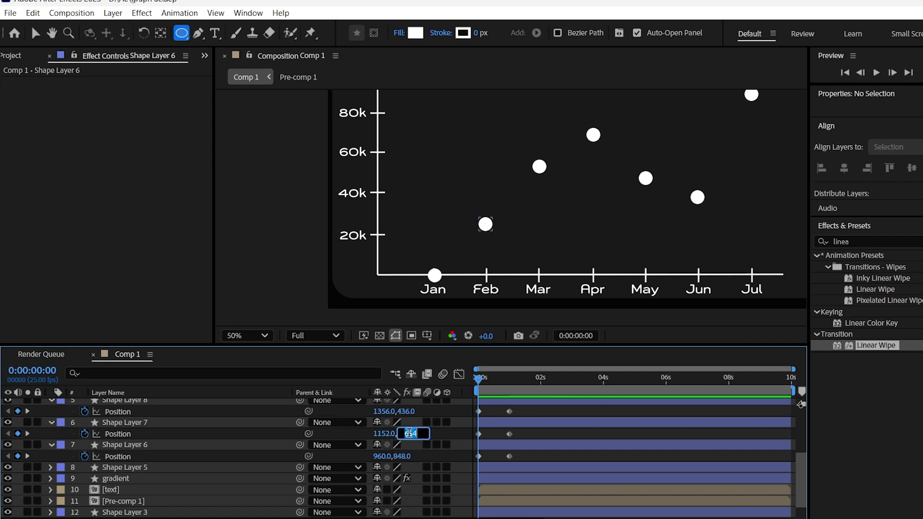
{"action": "left_click", "coordinate": [409, 411]}
{"action": "type", "text": "848"}
{"action": "scroll", "coordinate": [411, 431], "scroll_direction": "up", "scroll_amount": 1}
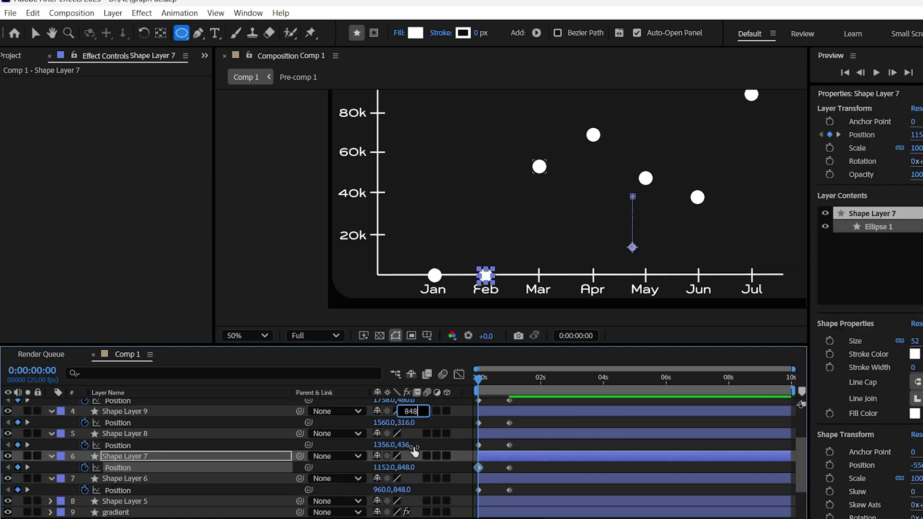
{"action": "left_click", "coordinate": [412, 446]}
{"action": "key", "text": "ctrl+c"}
{"action": "left_click", "coordinate": [405, 423]}
{"action": "key", "text": "ctrl+v"}
{"action": "left_click", "coordinate": [432, 438]}
Set the starting Position Y of the May, June and July circles to 848 and preview the animation.
{"action": "scroll", "coordinate": [433, 437], "scroll_direction": "up", "scroll_amount": 1}
{"action": "left_click", "coordinate": [406, 434]}
{"action": "key", "text": "ctrl+v"}
{"action": "left_click", "coordinate": [407, 412]}
{"action": "key", "text": "ctrl+v"}
{"action": "left_click", "coordinate": [433, 413]}
{"action": "scroll", "coordinate": [433, 413], "scroll_direction": "up", "scroll_amount": 1}
{"action": "left_click", "coordinate": [408, 415]}
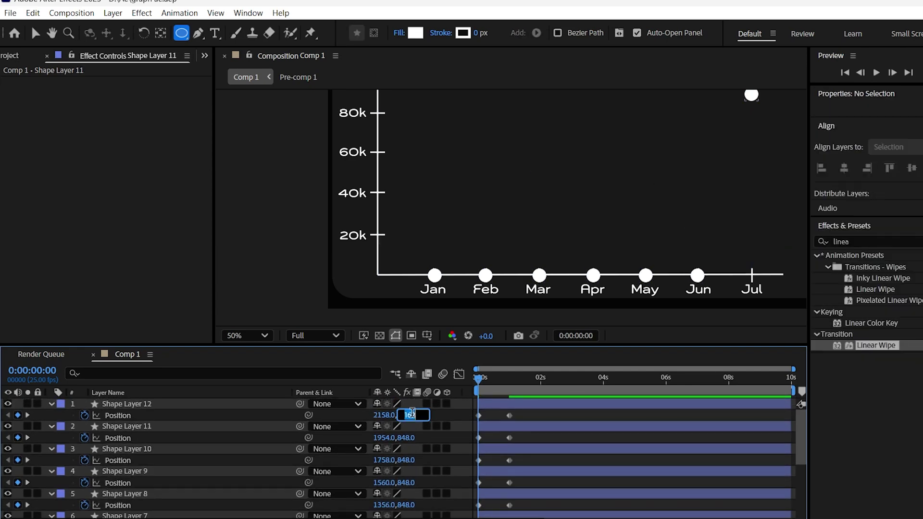
{"action": "key", "text": "ctrl+v"}
{"action": "key", "text": "space"}
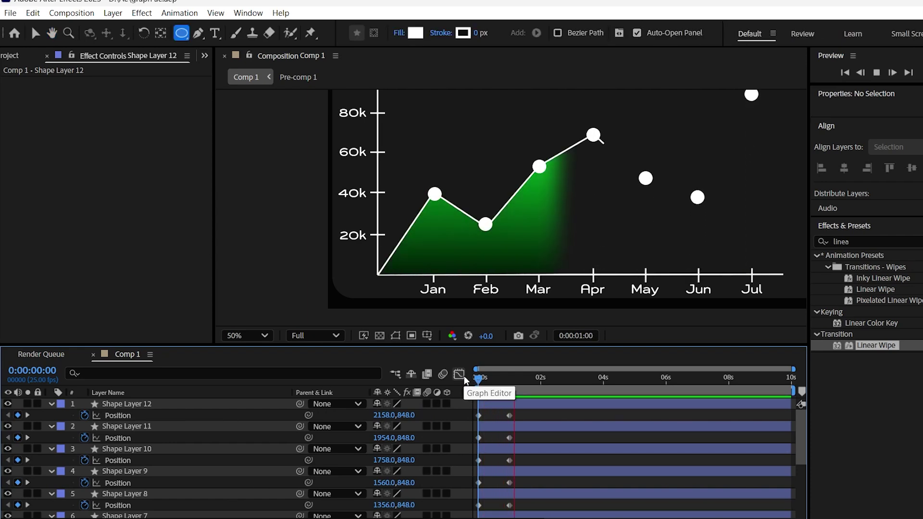
Move the end Position keyframes of the circle layers earlier, to about 0.4 seconds, and preview the faster rise.
{"action": "left_click", "coordinate": [137, 405]}
{"action": "scroll", "coordinate": [140, 424], "scroll_direction": "down", "scroll_amount": 3}
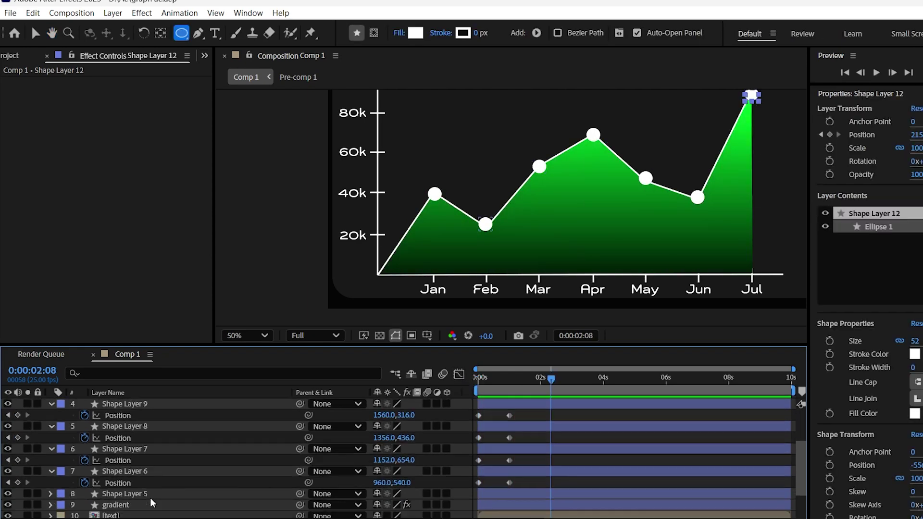
{"action": "left_click", "coordinate": [150, 496], "text": "shift"}
{"action": "scroll", "coordinate": [493, 434], "scroll_direction": "up", "scroll_amount": 1}
{"action": "left_click_drag", "start_coordinate": [520, 406], "coordinate": [508, 507]}
{"action": "left_click_drag", "start_coordinate": [509, 502], "coordinate": [492, 501]}
{"action": "left_click_drag", "start_coordinate": [493, 382], "coordinate": [476, 383]}
{"action": "key", "text": "space"}
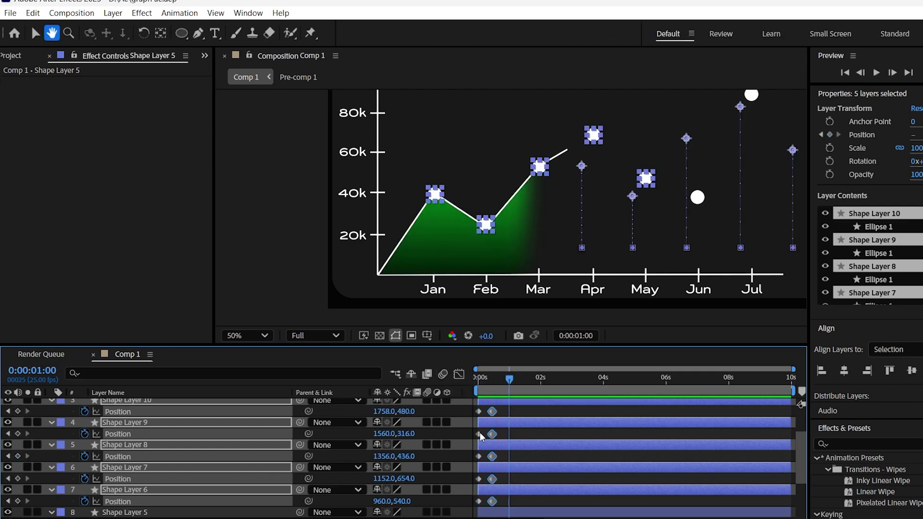
{"action": "key", "text": "space"}
{"action": "scroll", "coordinate": [151, 466], "scroll_direction": "up", "scroll_amount": 2}
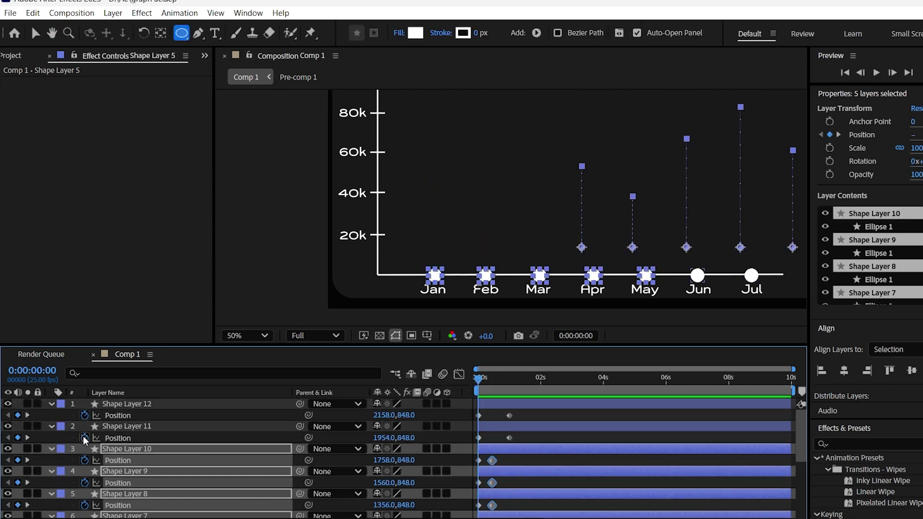
{"action": "left_click_drag", "start_coordinate": [540, 410], "coordinate": [489, 440]}
{"action": "left_click", "coordinate": [507, 441]}
Stagger the circle layers from Shape Layer 7 up to Shape Layer 12 so each starts slightly later, and preview the result.
{"action": "left_click_drag", "start_coordinate": [492, 463], "coordinate": [497, 438]}
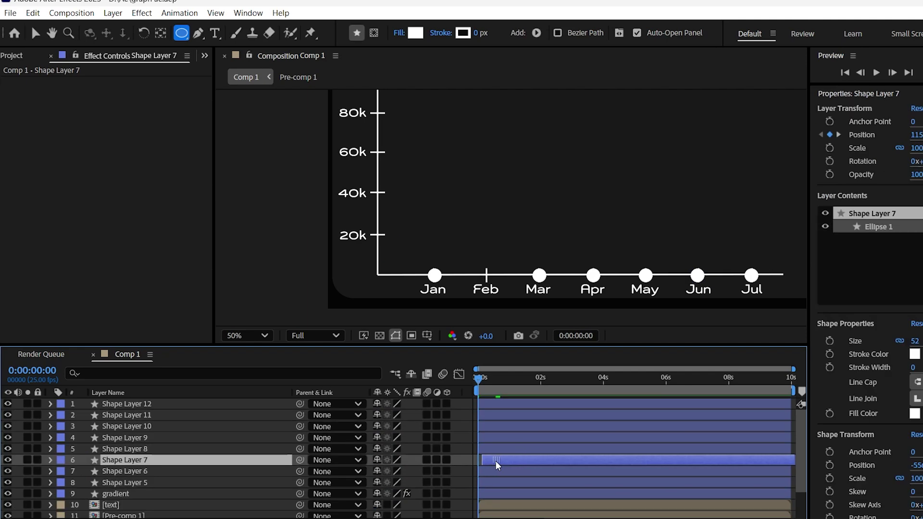
{"action": "left_click_drag", "start_coordinate": [488, 421], "coordinate": [505, 406]}
{"action": "left_click", "coordinate": [505, 414]}
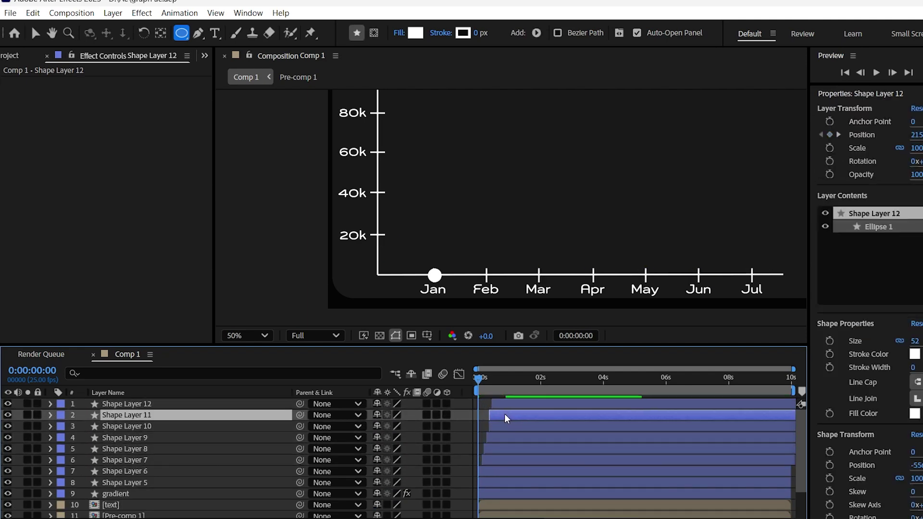
{"action": "key", "text": "space"}
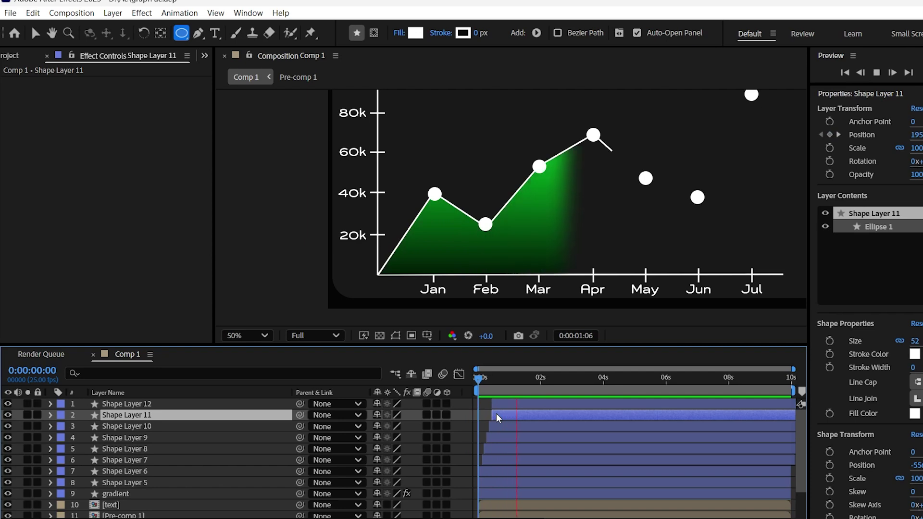
{"action": "key", "text": "space"}
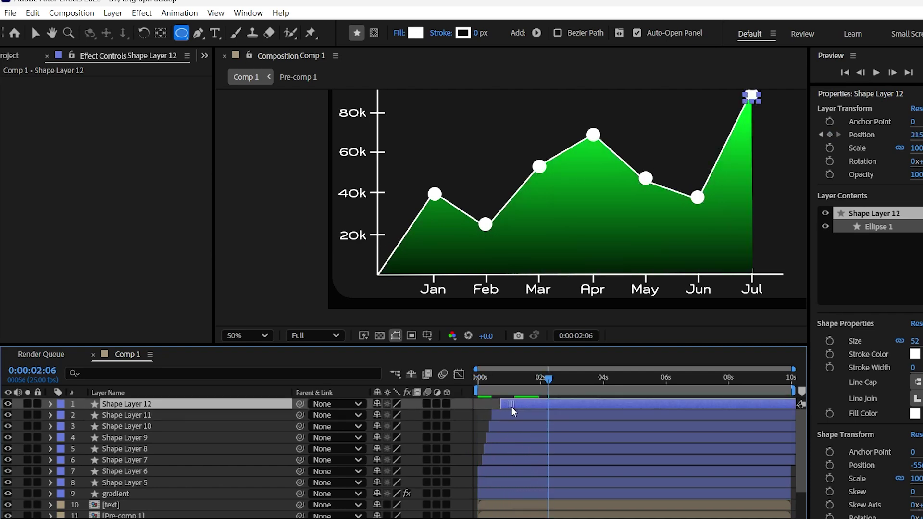
Widen the stagger between the circle layers so Shape Layer 12 starts at about 1.1 seconds, and preview the animation.
{"action": "key", "text": "space"}
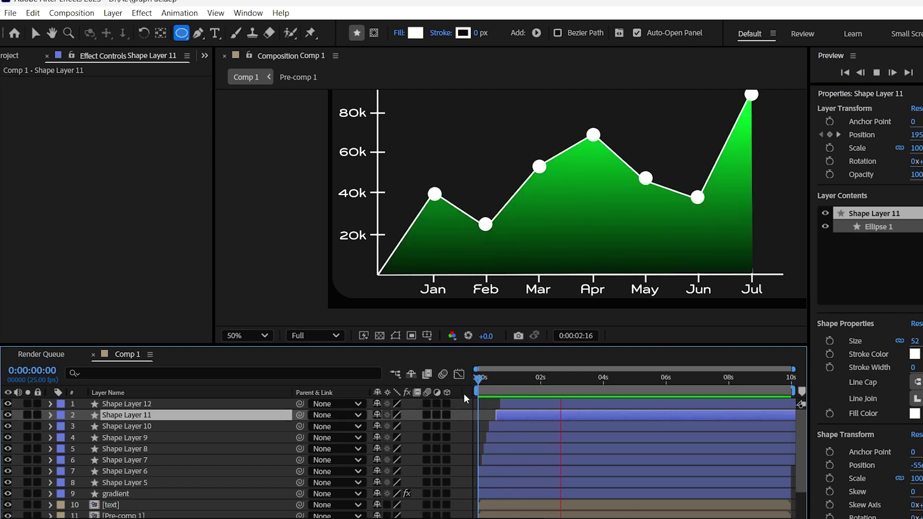
{"action": "left_click_drag", "start_coordinate": [504, 427], "coordinate": [520, 404]}
{"action": "left_click", "coordinate": [496, 382]}
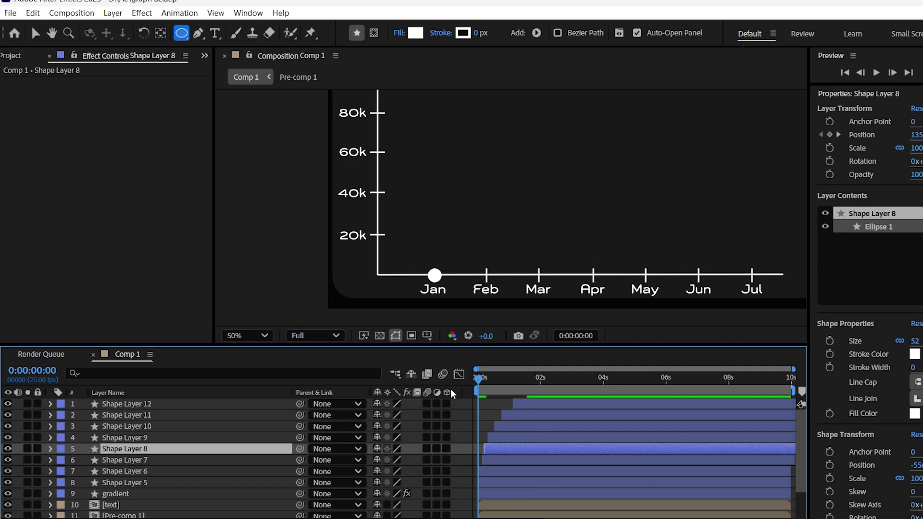
{"action": "key", "text": "space"}
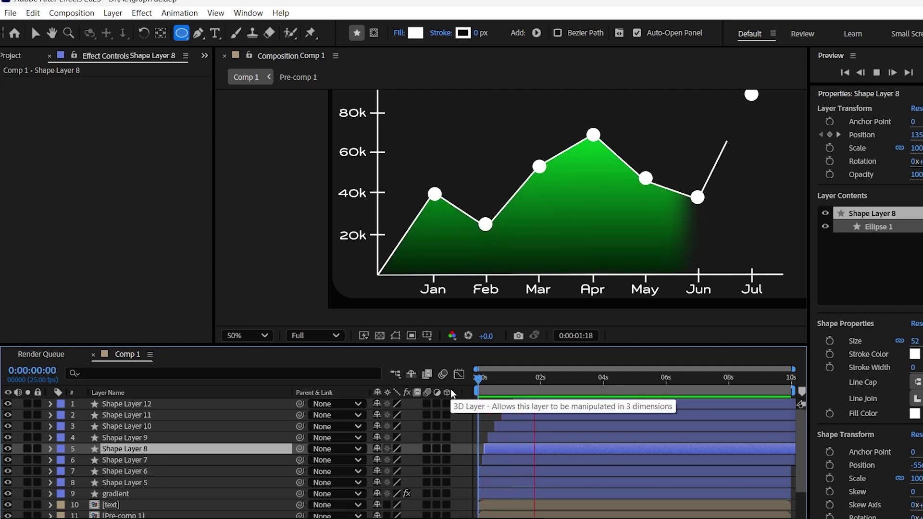
{"action": "key", "text": "space"}
Pre-compose all layers except the background Shape Layer 1 into a single composition.
{"action": "left_click_drag", "start_coordinate": [226, 345], "coordinate": [226, 301]}
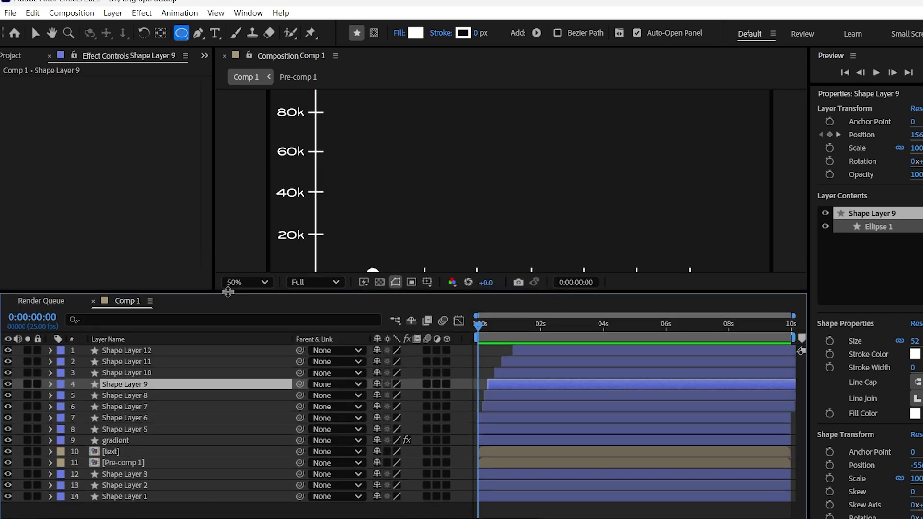
{"action": "left_click", "coordinate": [154, 497]}
{"action": "left_click", "coordinate": [160, 361], "text": "shift"}
{"action": "right_click", "coordinate": [159, 361]}
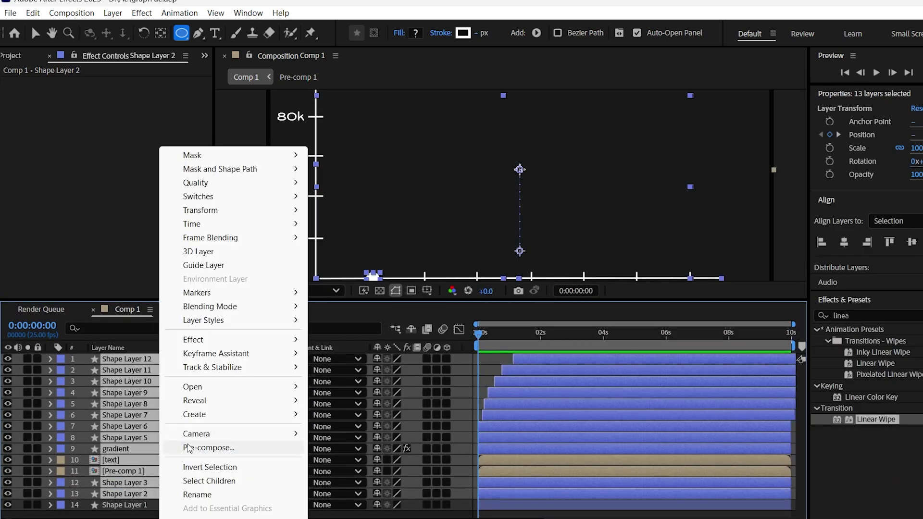
{"action": "left_click", "coordinate": [188, 448]}
{"action": "left_click", "coordinate": [570, 366]}
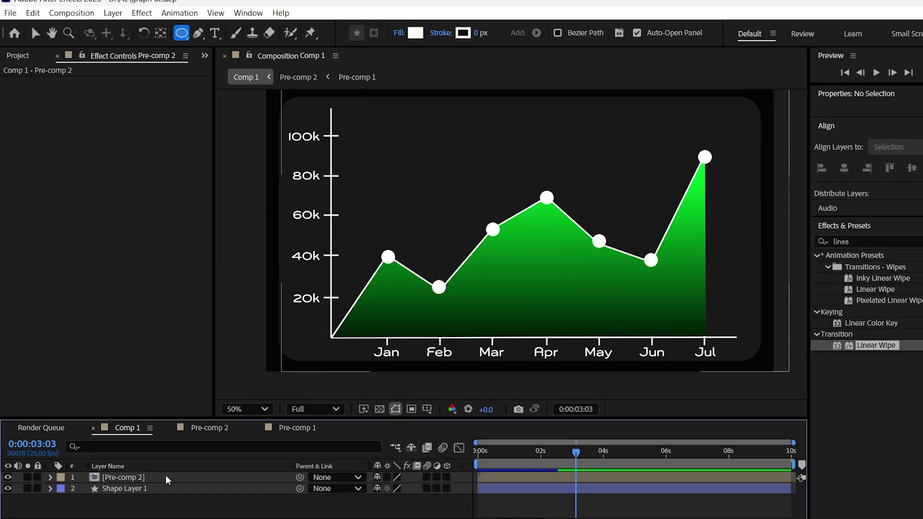
Open Pre-comp 2 and rename the data line layer, Shape Layer 5, as Line.
{"action": "left_click", "coordinate": [168, 480]}
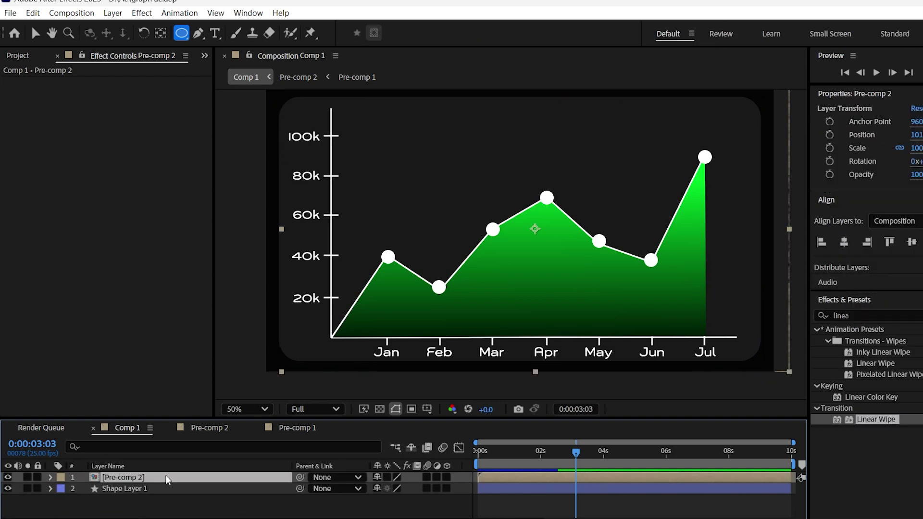
{"action": "double_click", "coordinate": [168, 478]}
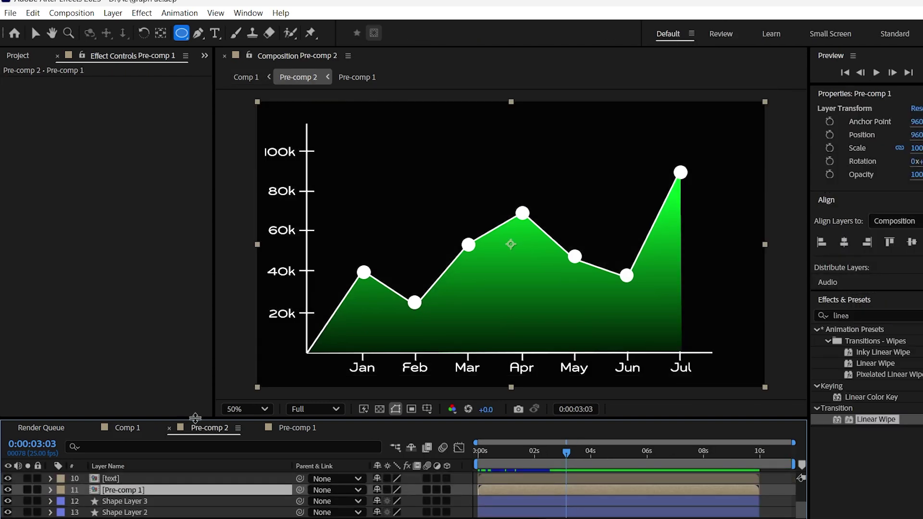
{"action": "left_click_drag", "start_coordinate": [195, 418], "coordinate": [195, 305]}
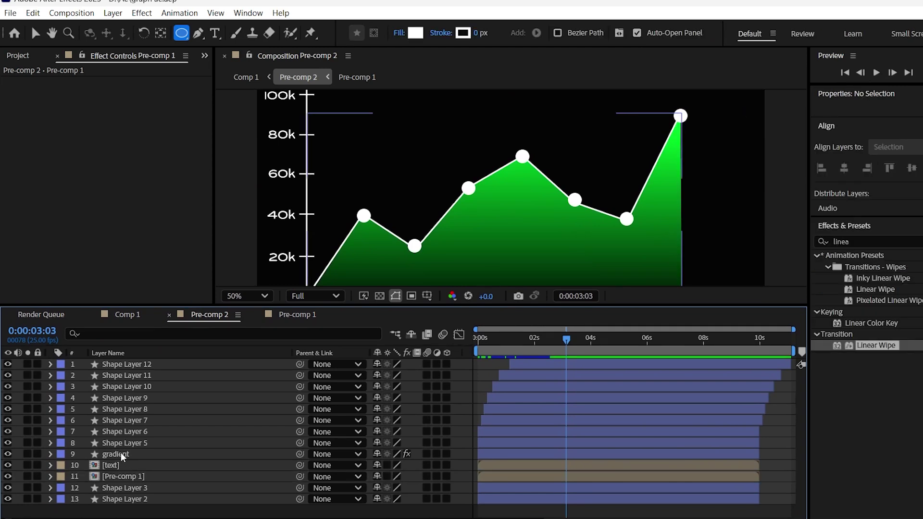
{"action": "left_click", "coordinate": [123, 443]}
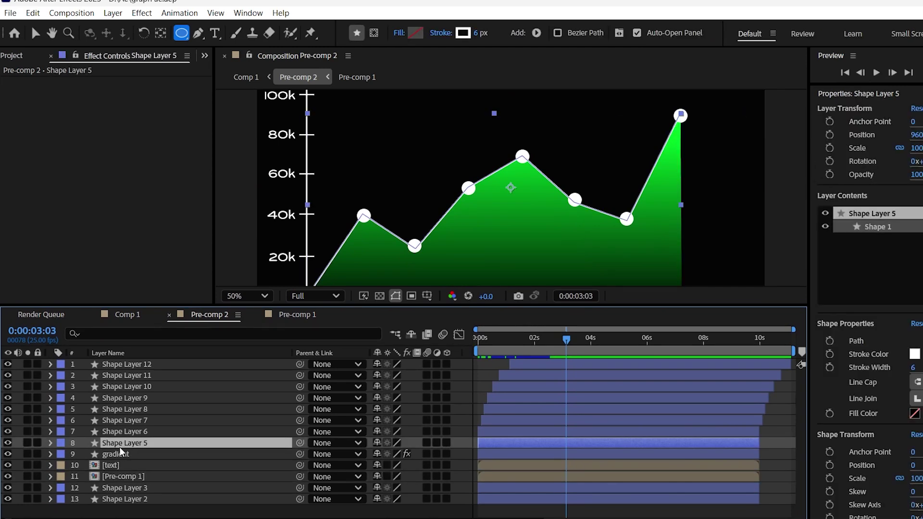
{"action": "right_click", "coordinate": [121, 450]}
{"action": "left_click", "coordinate": [164, 412]}
{"action": "type", "text": "Line"}
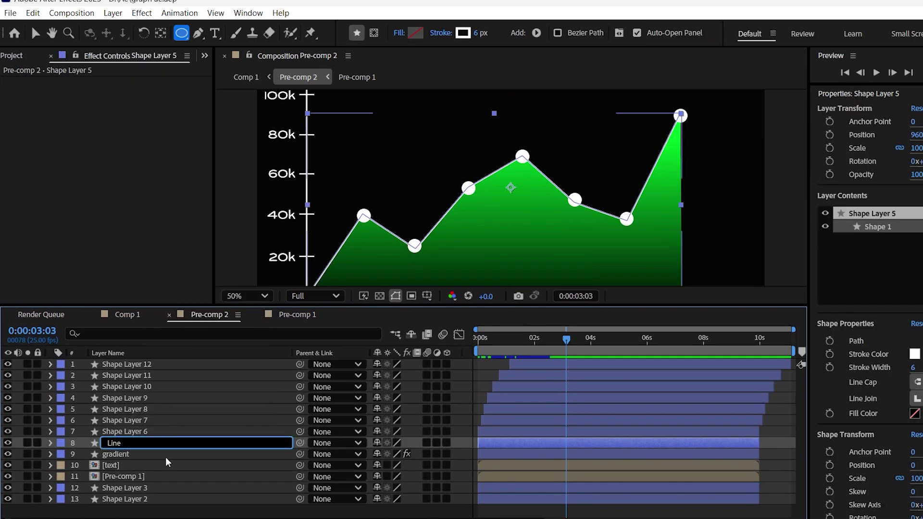
{"action": "key", "text": "Return"}
Smooth the Line path into a curve by converting its January to June points with the Convert Vertex Tool.
{"action": "left_click", "coordinate": [198, 33]}
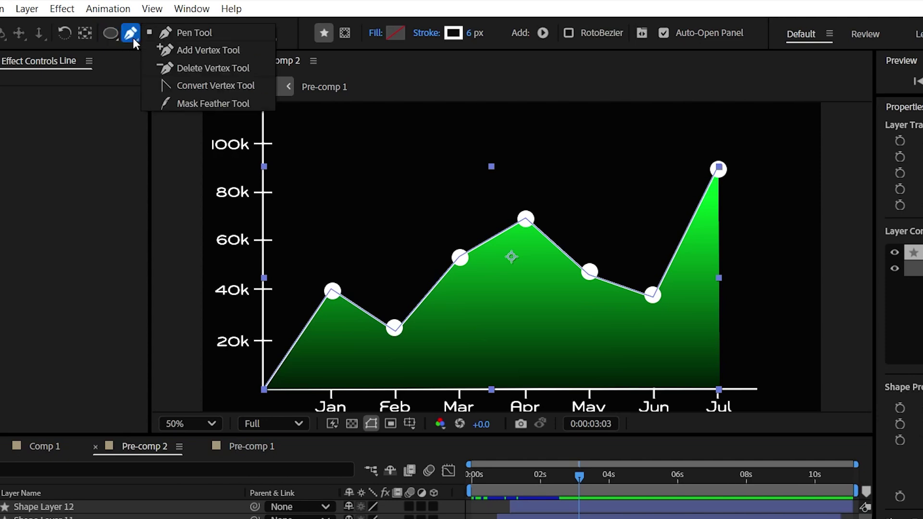
{"action": "left_click", "coordinate": [178, 84]}
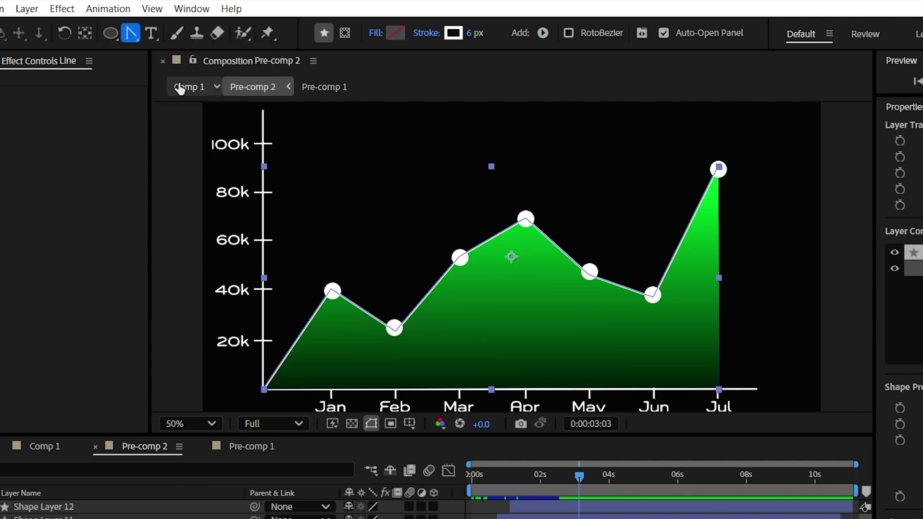
{"action": "left_click", "coordinate": [331, 291]}
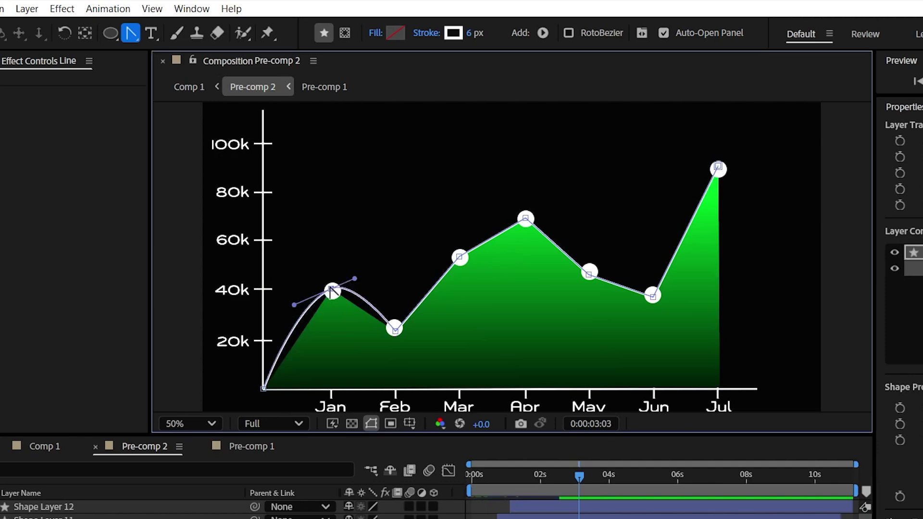
{"action": "left_click", "coordinate": [394, 331]}
{"action": "left_click", "coordinate": [459, 257]}
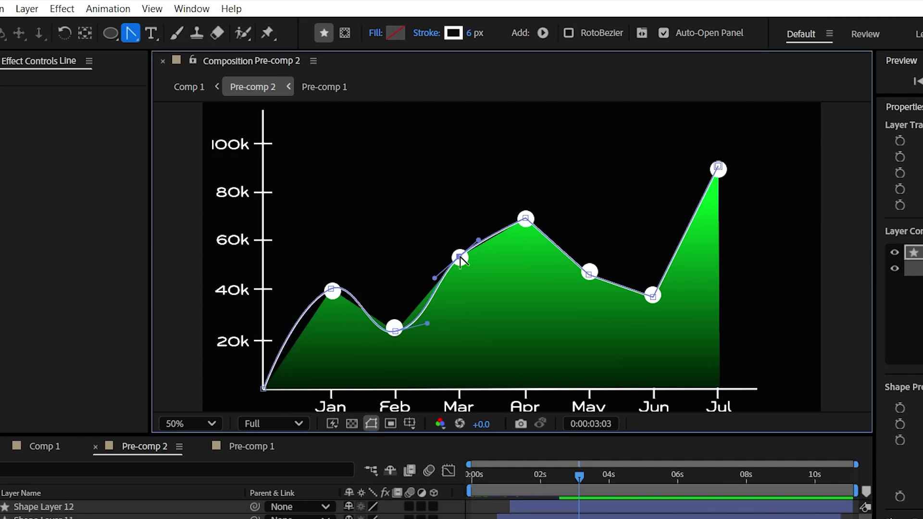
{"action": "left_click", "coordinate": [526, 219]}
{"action": "left_click", "coordinate": [589, 273]}
{"action": "left_click", "coordinate": [653, 296]}
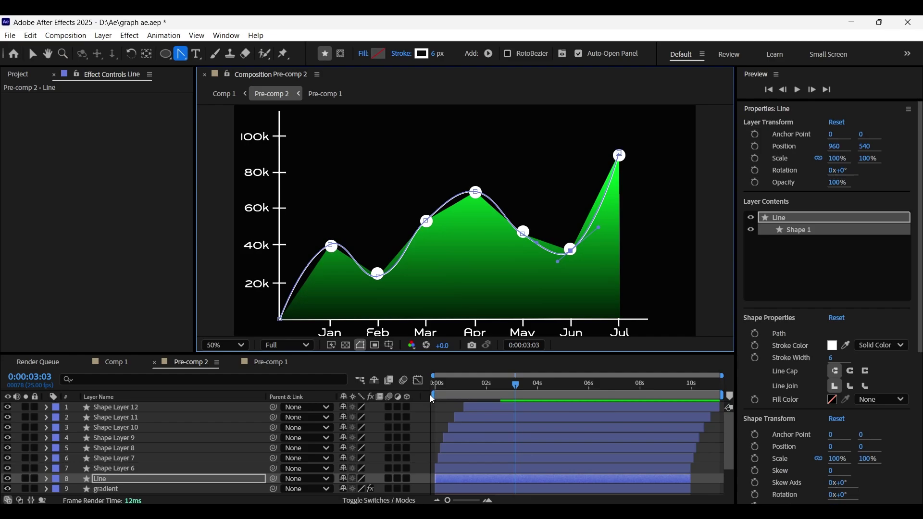
Convert the gradient shape's January to June vertices into smooth curves so its upper edge follows the line.
{"action": "left_click", "coordinate": [126, 490]}
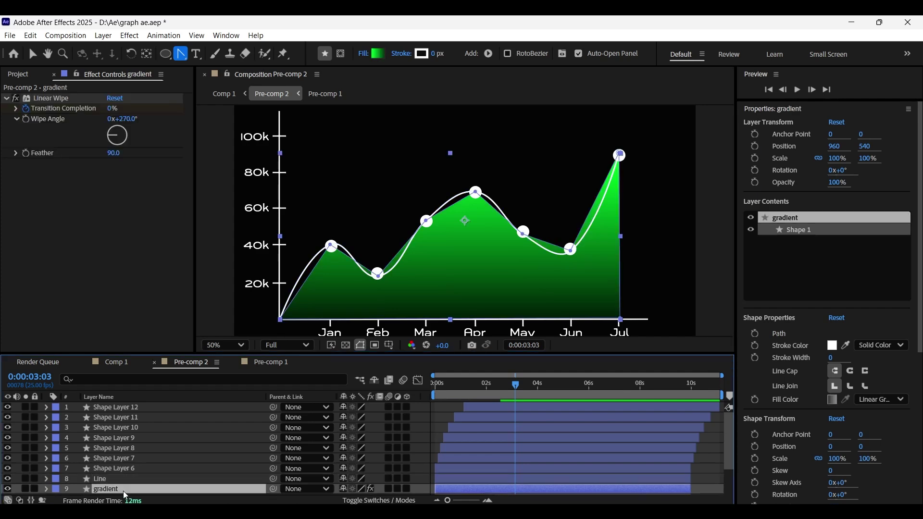
{"action": "left_click", "coordinate": [332, 247]}
{"action": "left_click", "coordinate": [379, 276]}
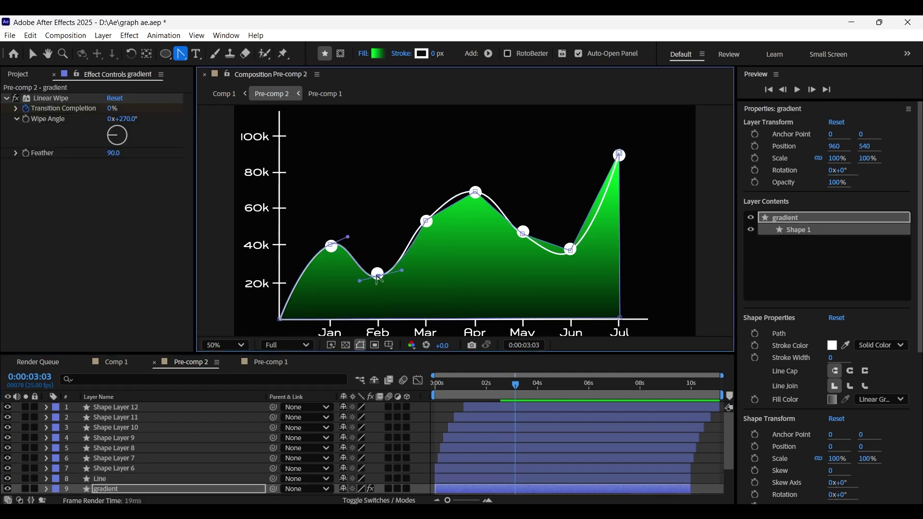
{"action": "left_click", "coordinate": [427, 222]}
{"action": "left_click", "coordinate": [476, 192]}
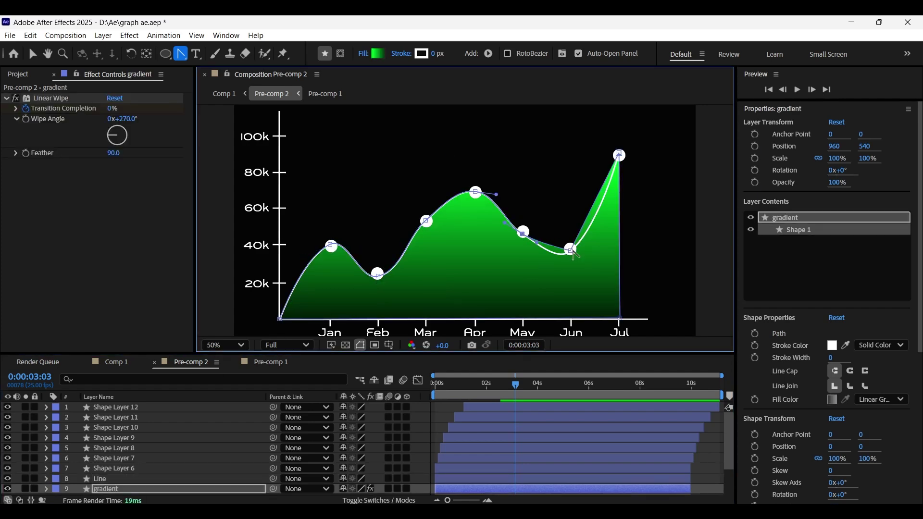
{"action": "left_click", "coordinate": [571, 249]}
{"action": "left_click", "coordinate": [32, 54]}
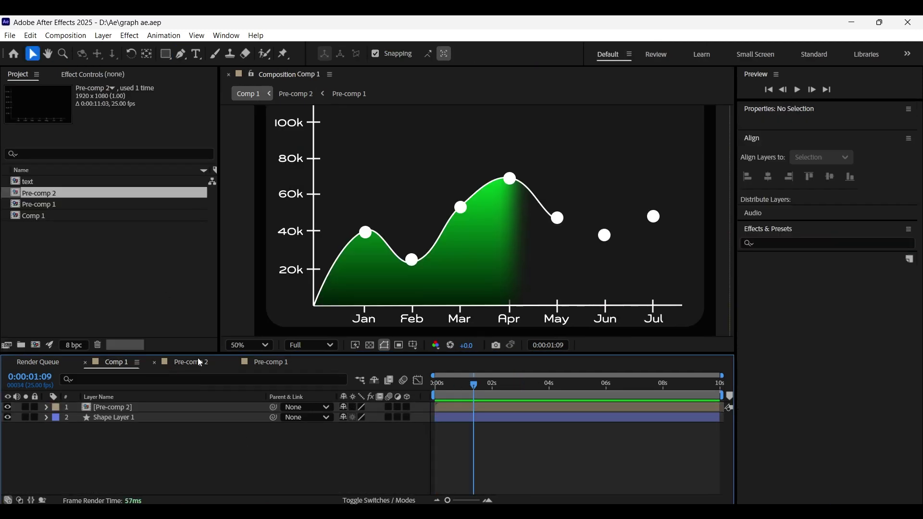
In Pre-comp 2, move the Pre-comp 1 layer above Line, scrub through the animation and return to 0 seconds.
{"action": "left_click", "coordinate": [189, 362]}
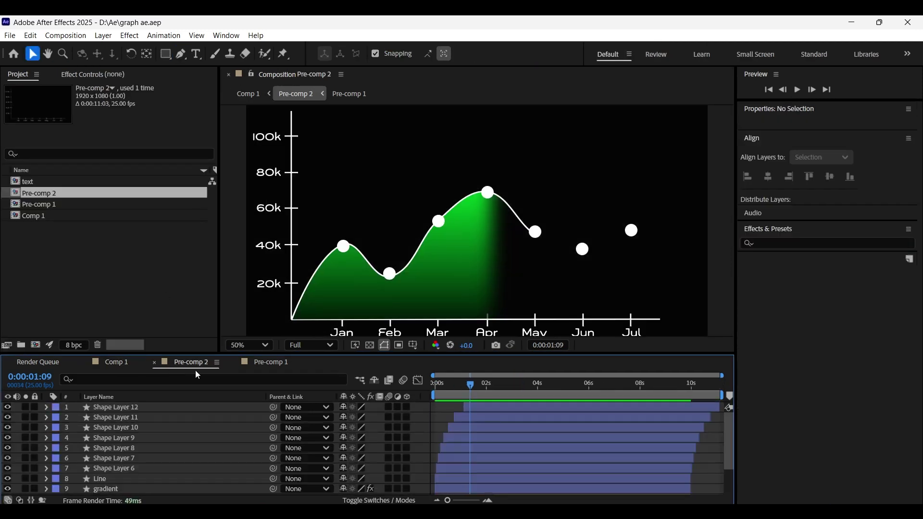
{"action": "scroll", "coordinate": [184, 445], "scroll_direction": "down", "scroll_amount": 2}
{"action": "left_click_drag", "start_coordinate": [105, 470], "coordinate": [110, 435]}
{"action": "left_click_drag", "start_coordinate": [440, 387], "coordinate": [506, 388]}
{"action": "left_click", "coordinate": [435, 385]}
Add Trim Paths to the vertical axis, Shape Layer 2, and keyframe Start from 100% at 0 seconds to 0% at frame 10.
{"action": "left_click", "coordinate": [157, 489]}
{"action": "left_click", "coordinate": [47, 490]}
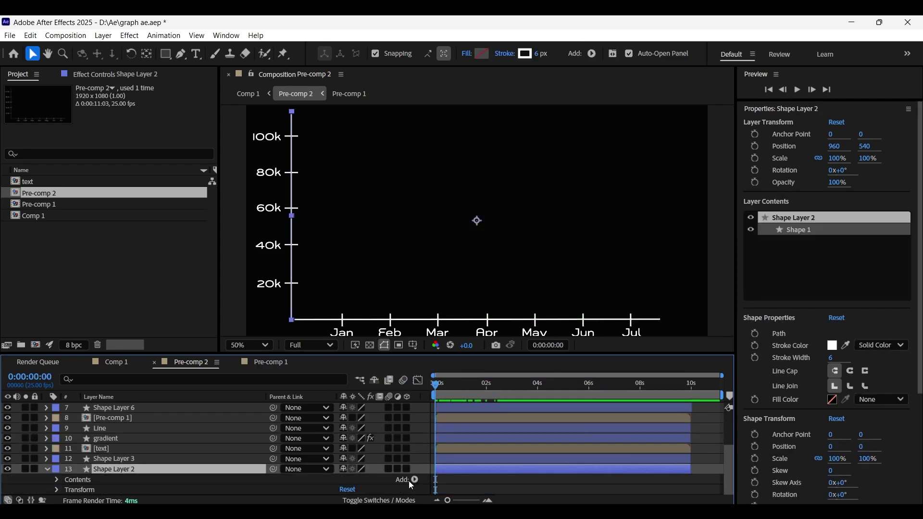
{"action": "left_click", "coordinate": [414, 480]}
{"action": "left_click", "coordinate": [366, 401]}
{"action": "left_click", "coordinate": [67, 489]}
{"action": "left_click_drag", "start_coordinate": [351, 459], "coordinate": [450, 468]}
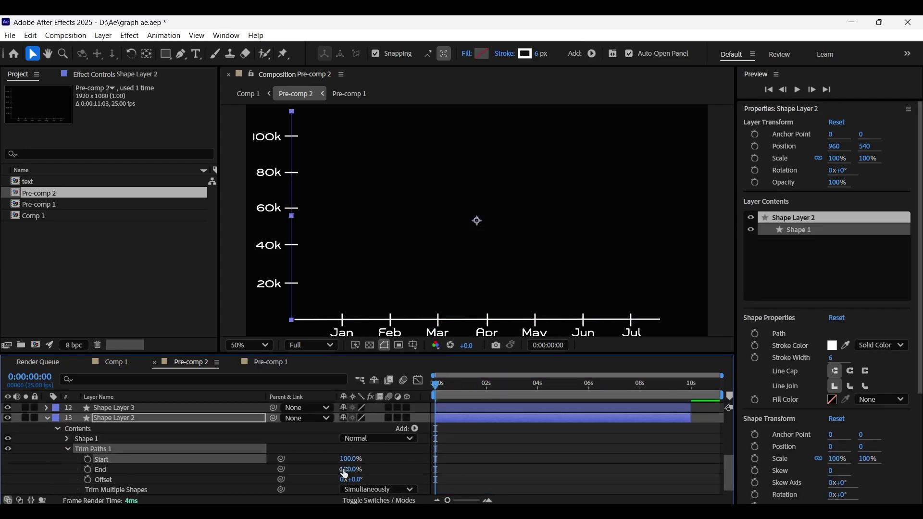
{"action": "left_click_drag", "start_coordinate": [459, 391], "coordinate": [445, 392]}
{"action": "left_click_drag", "start_coordinate": [351, 459], "coordinate": [141, 457]}
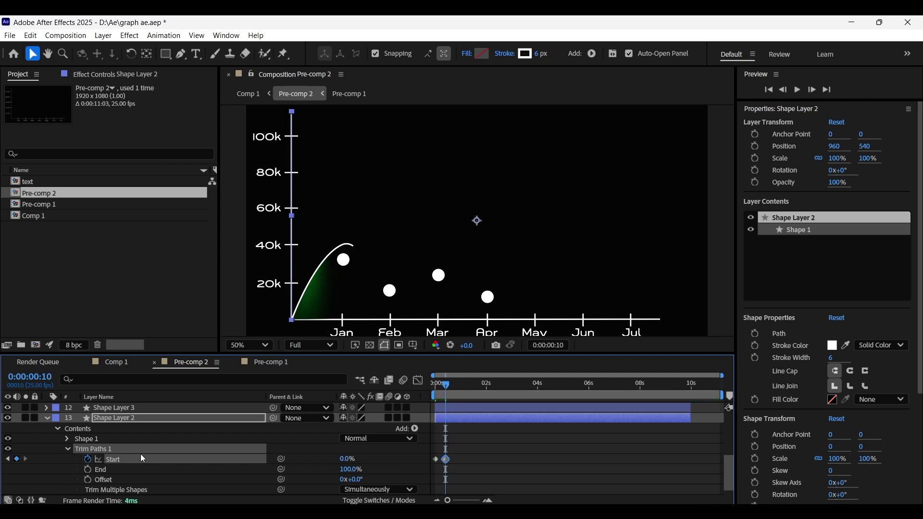
Add Trim Paths to the horizontal axis, Shape Layer 3, and animate it drawing on outward from the origin.
{"action": "left_click_drag", "start_coordinate": [447, 387], "coordinate": [460, 478]}
{"action": "left_click", "coordinate": [129, 451]}
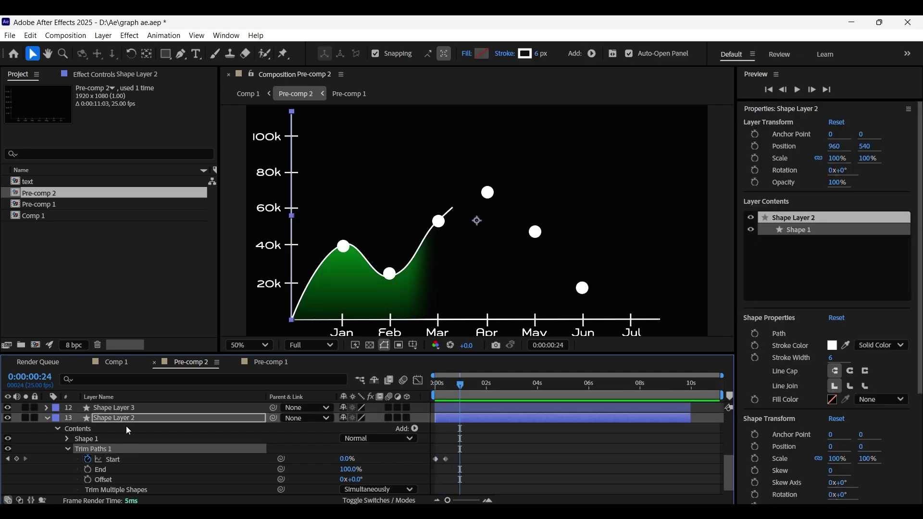
{"action": "left_click", "coordinate": [126, 408]}
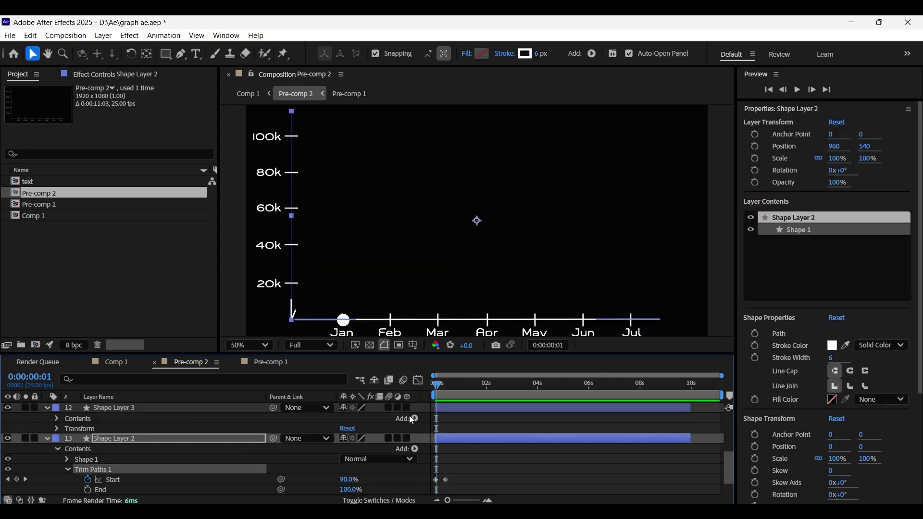
{"action": "left_click", "coordinate": [413, 420]}
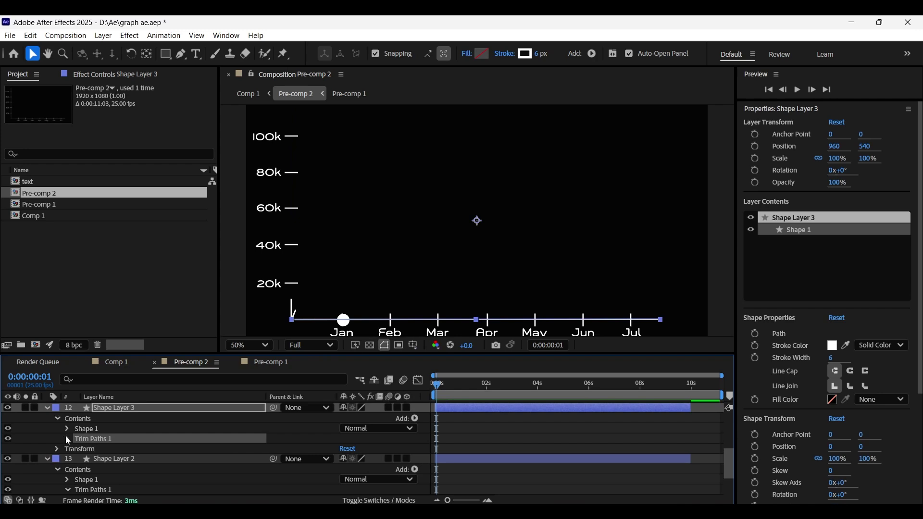
{"action": "left_click", "coordinate": [67, 439]}
{"action": "key", "text": "Home"}
{"action": "left_click", "coordinate": [47, 408]}
{"action": "left_click", "coordinate": [45, 418]}
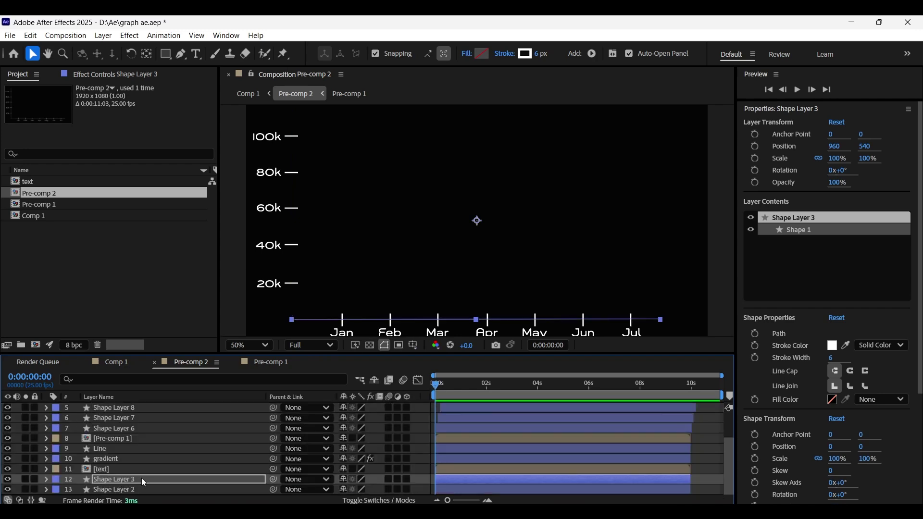
Select the layers from text up to Shape Layer 12, shift them to begin about 0.5 seconds later, and preview the animation.
{"action": "left_click", "coordinate": [135, 468]}
{"action": "scroll", "coordinate": [129, 466], "scroll_direction": "up", "scroll_amount": 2}
{"action": "left_click", "coordinate": [145, 407], "text": "shift"}
{"action": "key", "text": "ctrl+s"}
{"action": "left_click_drag", "start_coordinate": [447, 501], "coordinate": [455, 501]}
{"action": "scroll", "coordinate": [449, 438], "scroll_direction": "down", "scroll_amount": 2}
{"action": "left_click_drag", "start_coordinate": [452, 457], "coordinate": [464, 467]}
{"action": "key", "text": "space"}
{"action": "key", "text": "space"}
{"action": "key", "text": "space"}
{"action": "mouse_move", "coordinate": [462, 385]}
{"action": "left_mouse_down"}
{"action": "mouse_move", "coordinate": [417, 388]}
{"action": "mouse_move", "coordinate": [448, 383]}
{"action": "left_mouse_up"}
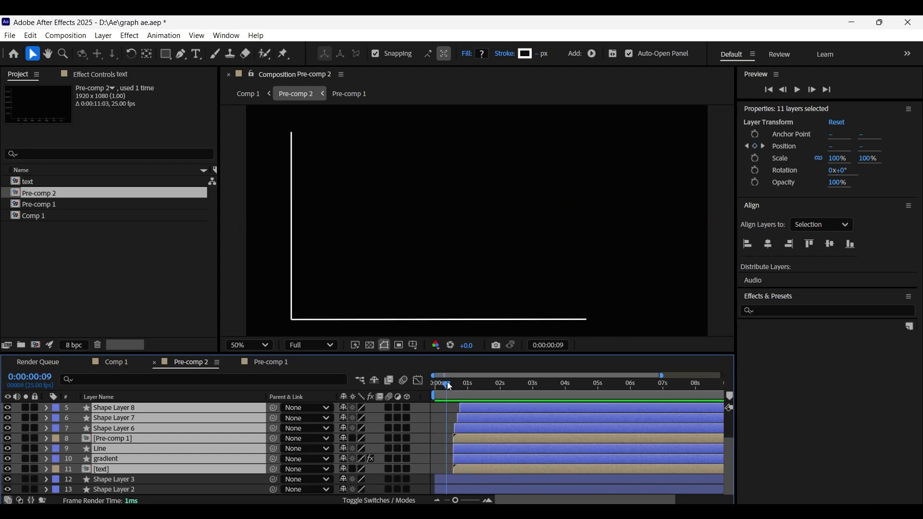
{"action": "key", "text": "space"}
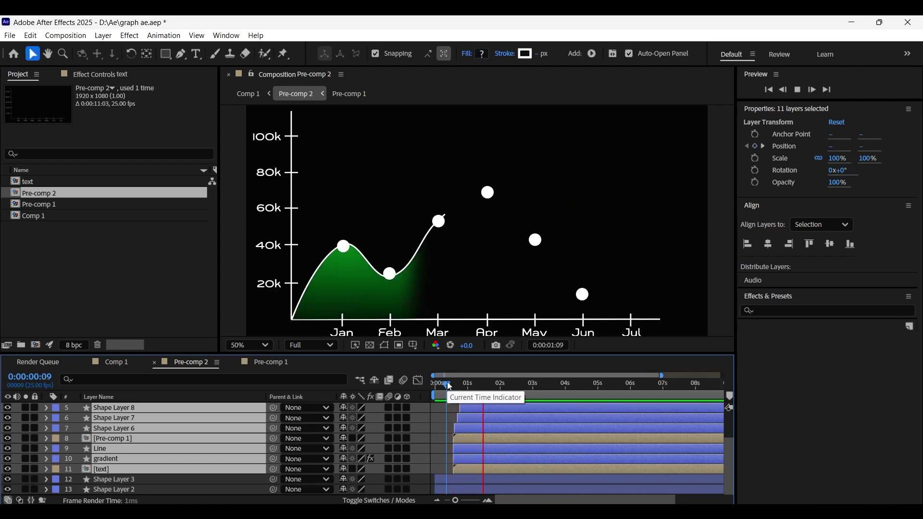
{"action": "key", "text": "space"}
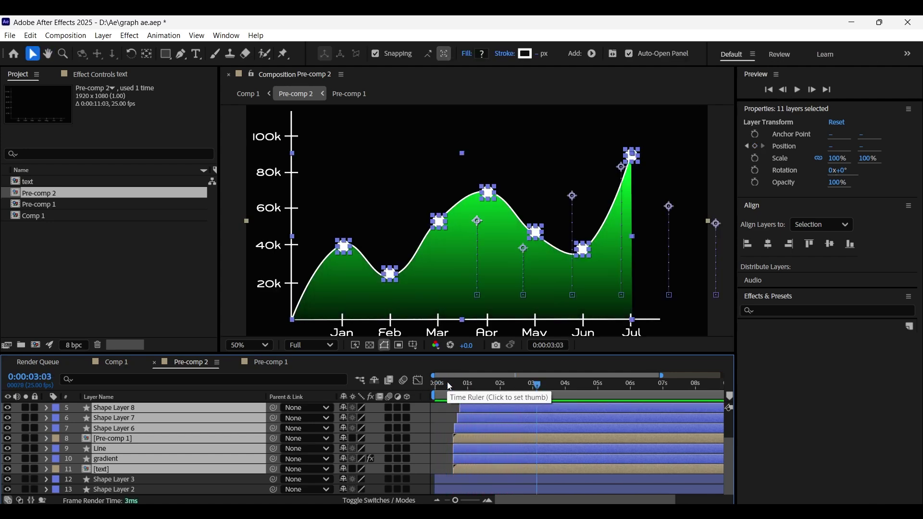